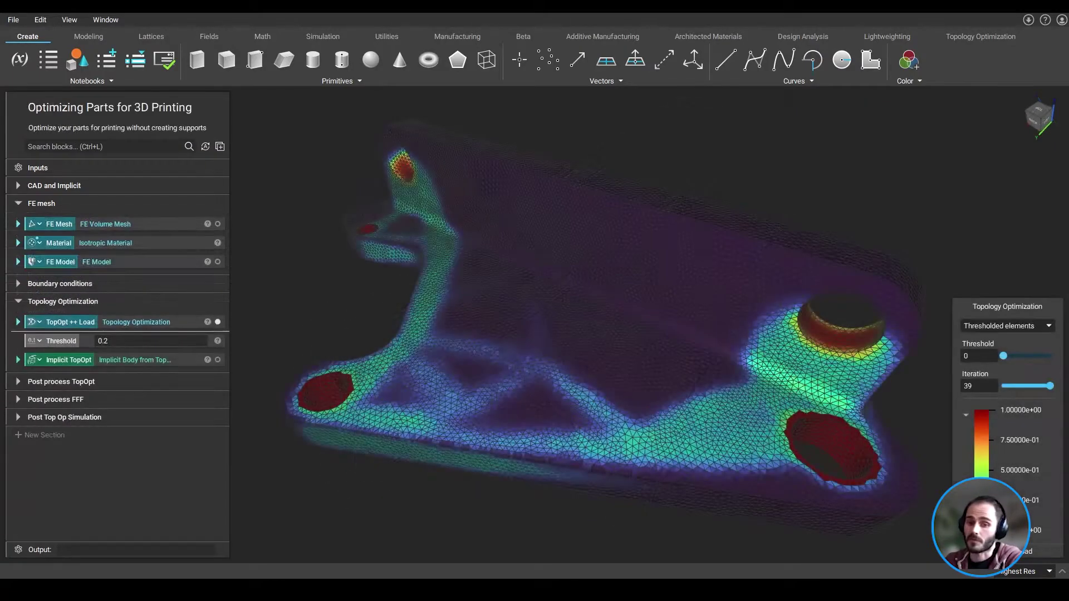
Set the TopOpt Threshold value of the optimization result to .13
{"action": "left_click", "coordinate": [978, 356]}
{"action": "type", "text": ".13"}
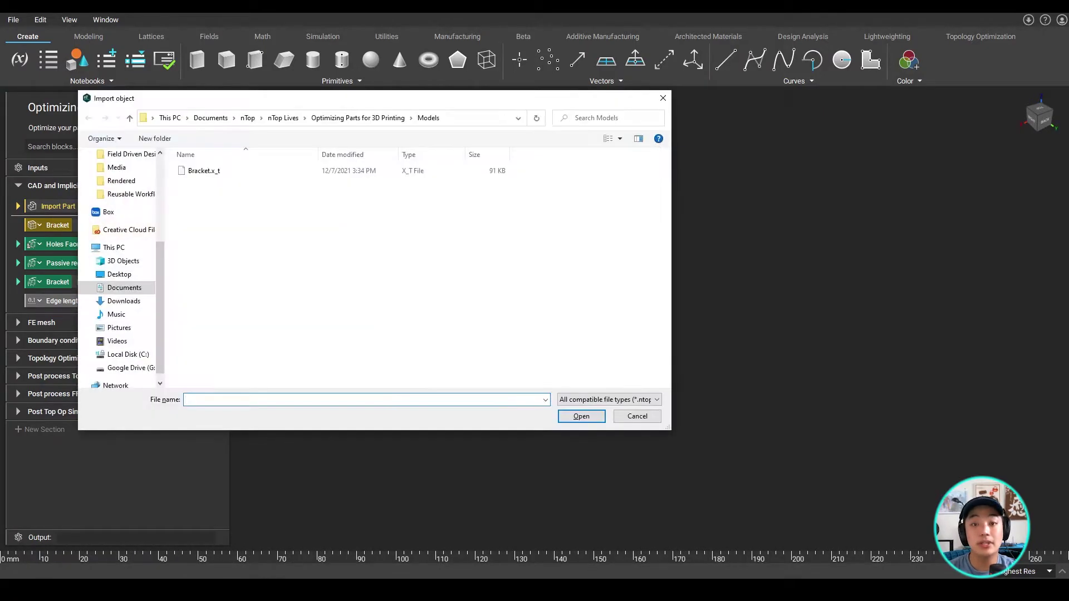
Import Bracket.x_t, expand its Material and Boundary conditions, and show the displacement restraint
{"action": "left_click", "coordinate": [204, 171]}
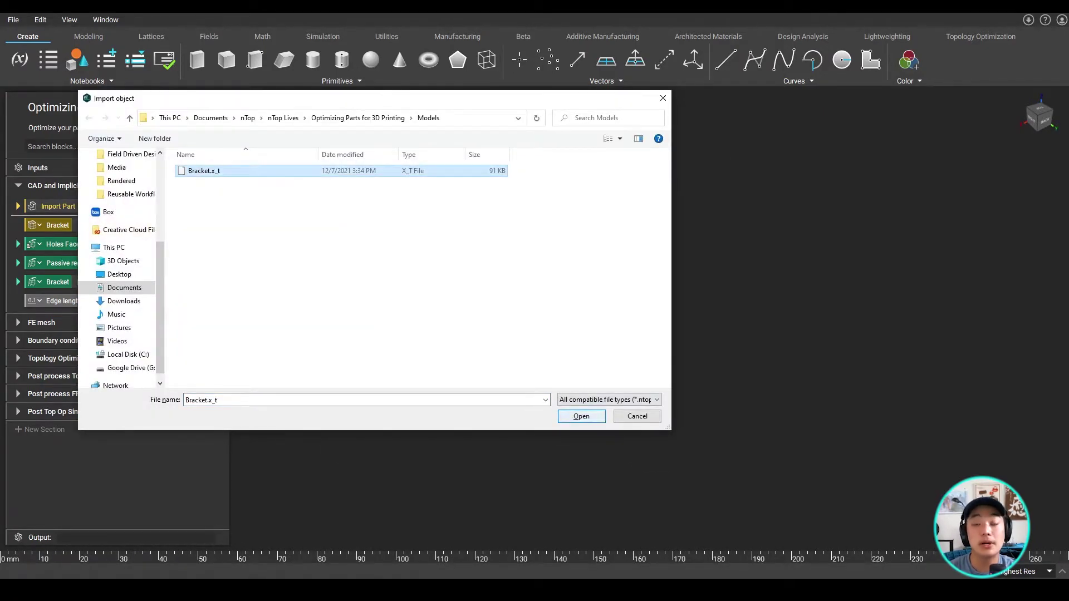
{"action": "left_click", "coordinate": [582, 416]}
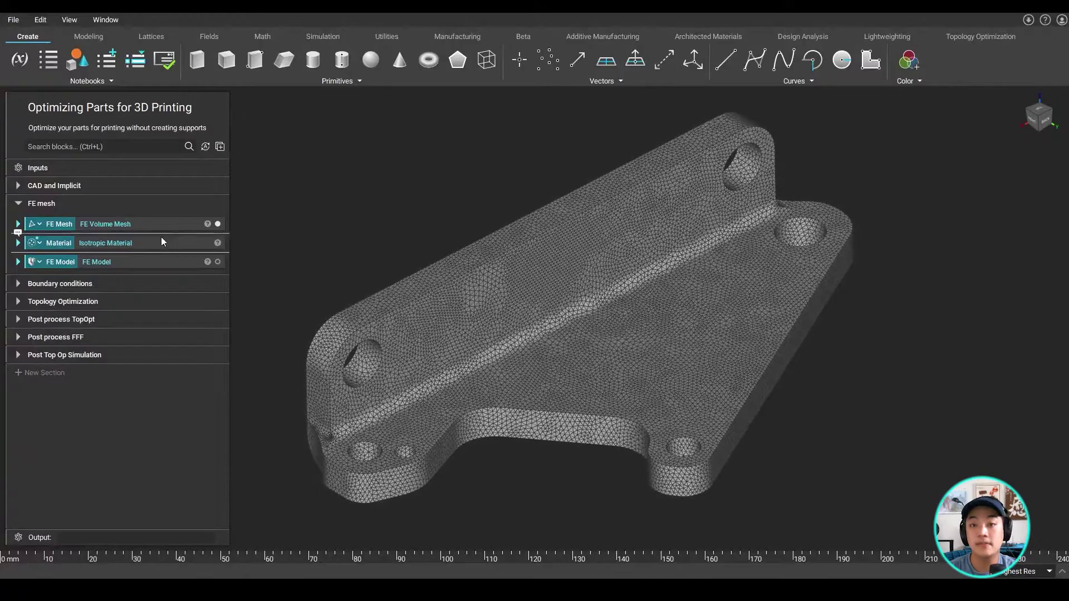
{"action": "left_click", "coordinate": [148, 243]}
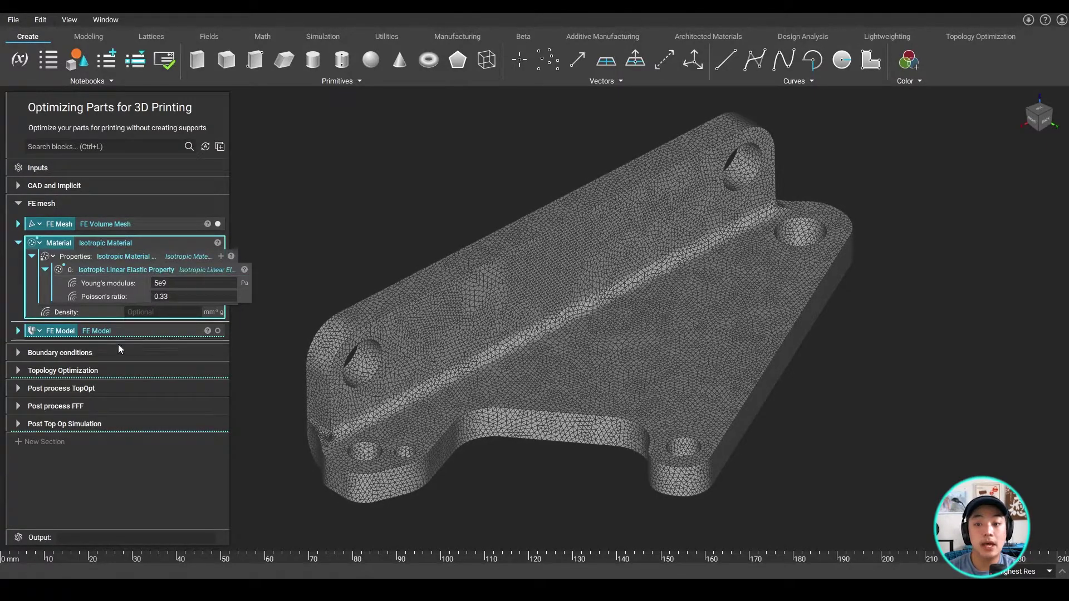
{"action": "left_click", "coordinate": [60, 353]}
{"action": "scroll", "coordinate": [91, 347], "scroll_direction": "down", "scroll_amount": 3}
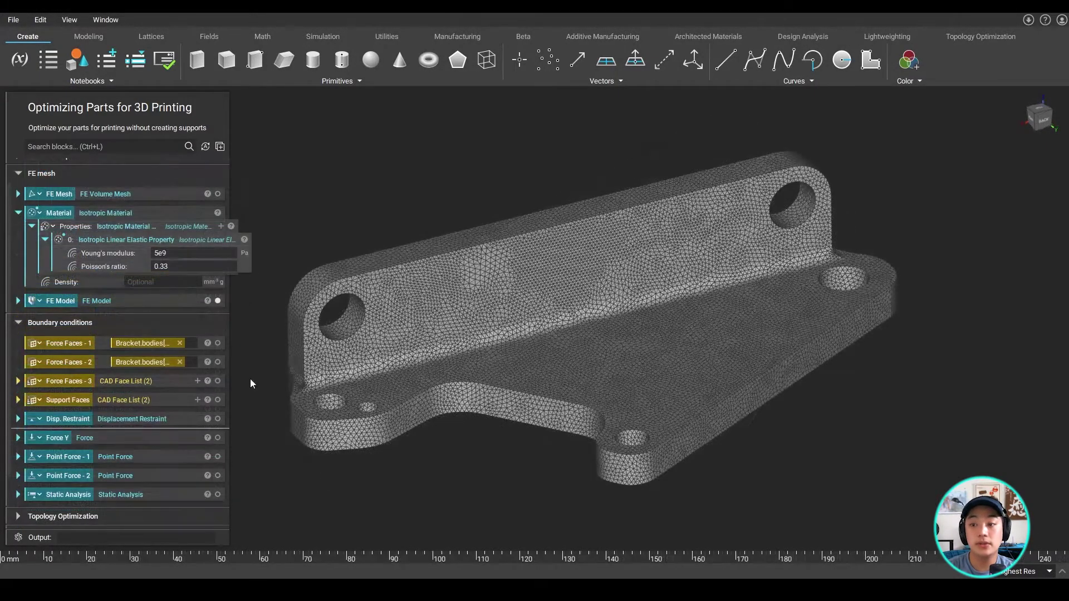
{"action": "left_click", "coordinate": [217, 418]}
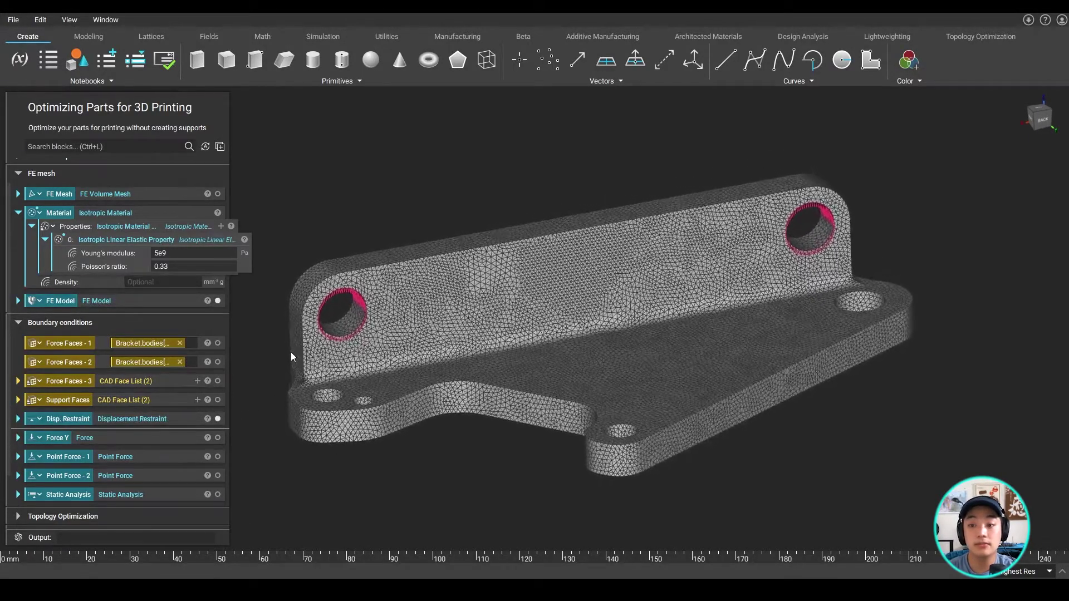
Show the Force Y and both Point Force loads, then adjust the optimization Threshold slider
{"action": "left_click", "coordinate": [218, 438]}
{"action": "left_click", "coordinate": [218, 457]}
{"action": "left_click", "coordinate": [217, 475]}
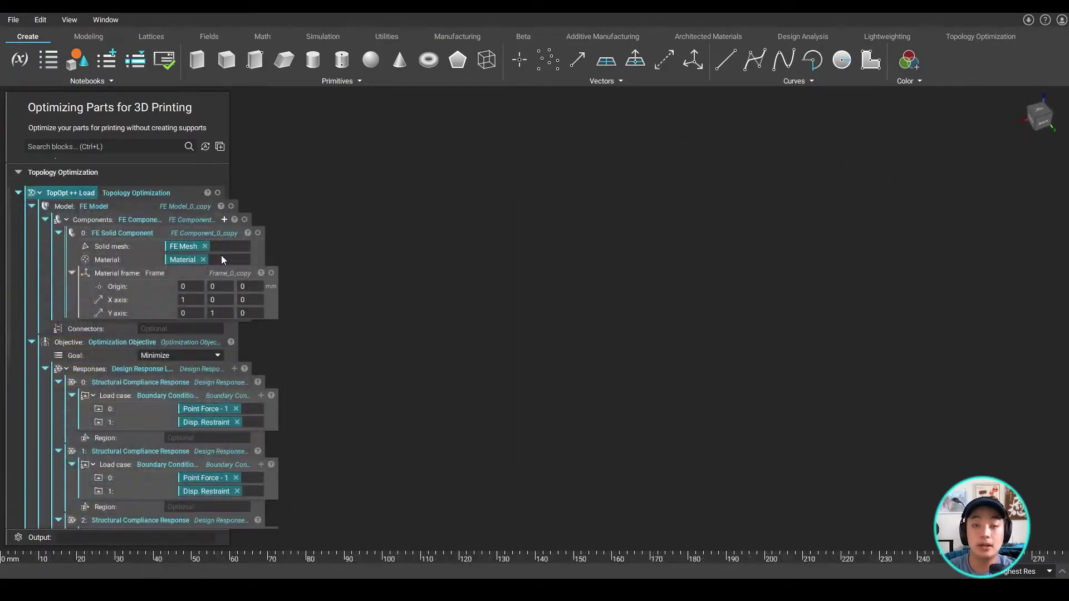
{"action": "scroll", "coordinate": [222, 259], "scroll_direction": "down", "scroll_amount": 5}
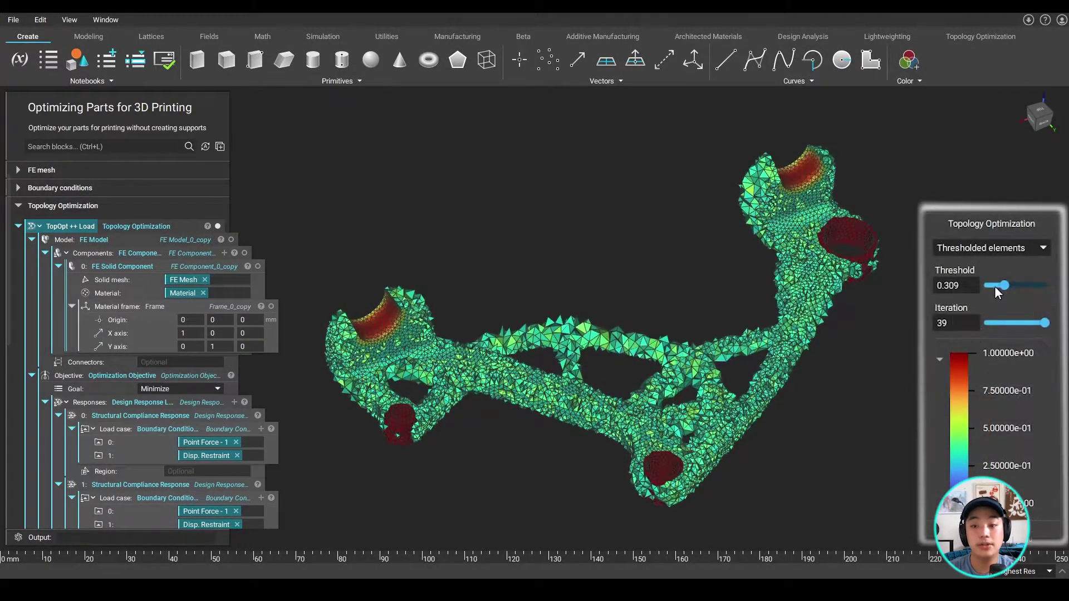
{"action": "mouse_move", "coordinate": [1007, 283]}
{"action": "left_mouse_down"}
{"action": "mouse_move", "coordinate": [997, 284]}
{"action": "mouse_move", "coordinate": [1017, 287]}
{"action": "mouse_move", "coordinate": [1007, 284]}
{"action": "left_mouse_up"}
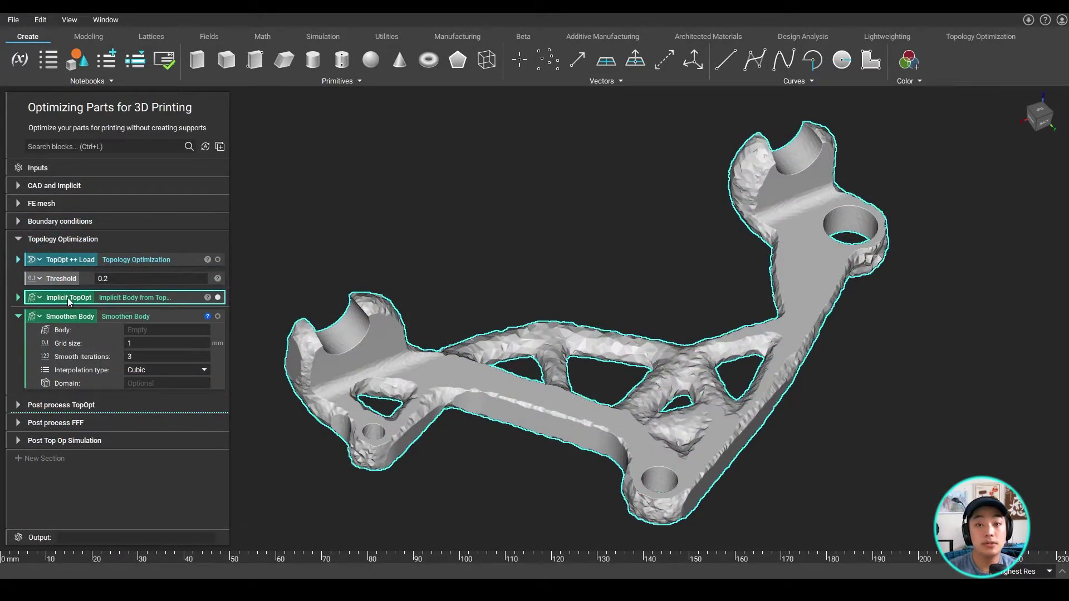
Feed Implicit TopOpt into Smoothen Body, show only the smoothed body, and display Final Result
{"action": "left_click_drag", "start_coordinate": [68, 297], "coordinate": [146, 330]}
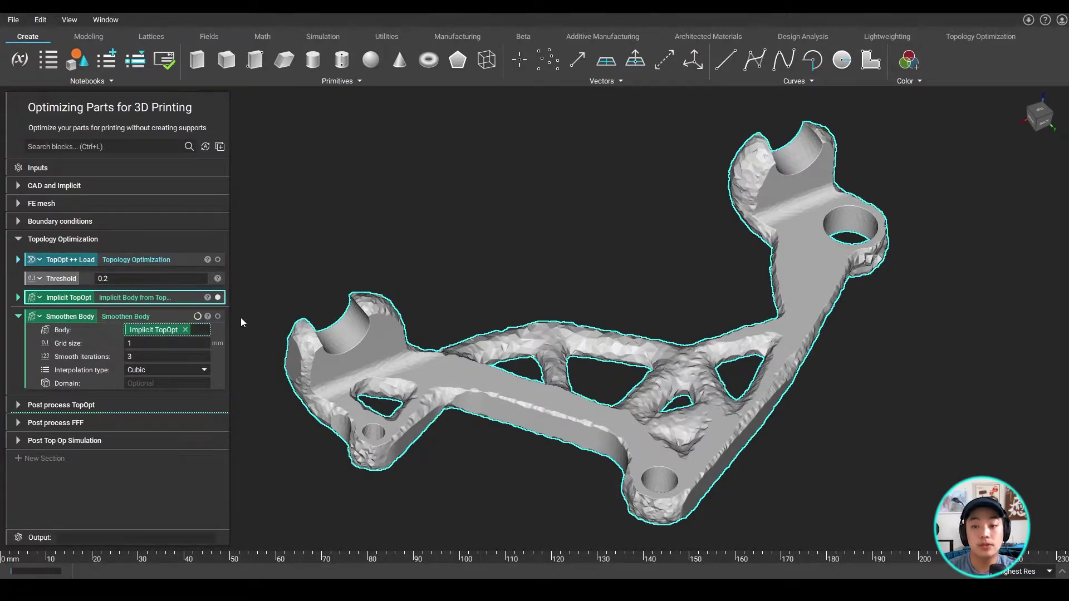
{"action": "left_click", "coordinate": [217, 317]}
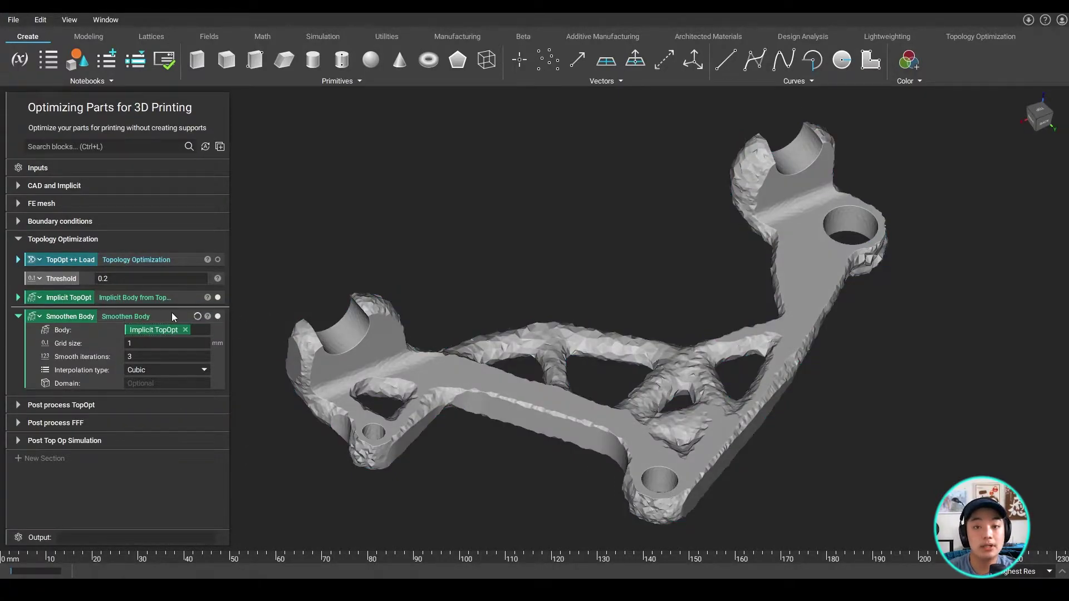
{"action": "left_click", "coordinate": [218, 297]}
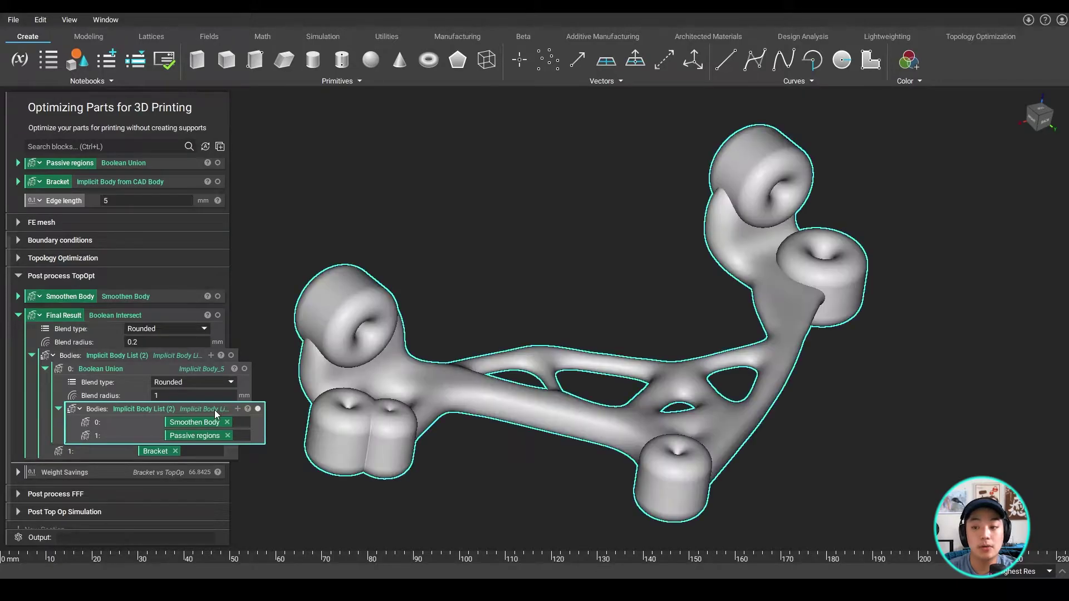
{"action": "left_click", "coordinate": [183, 316]}
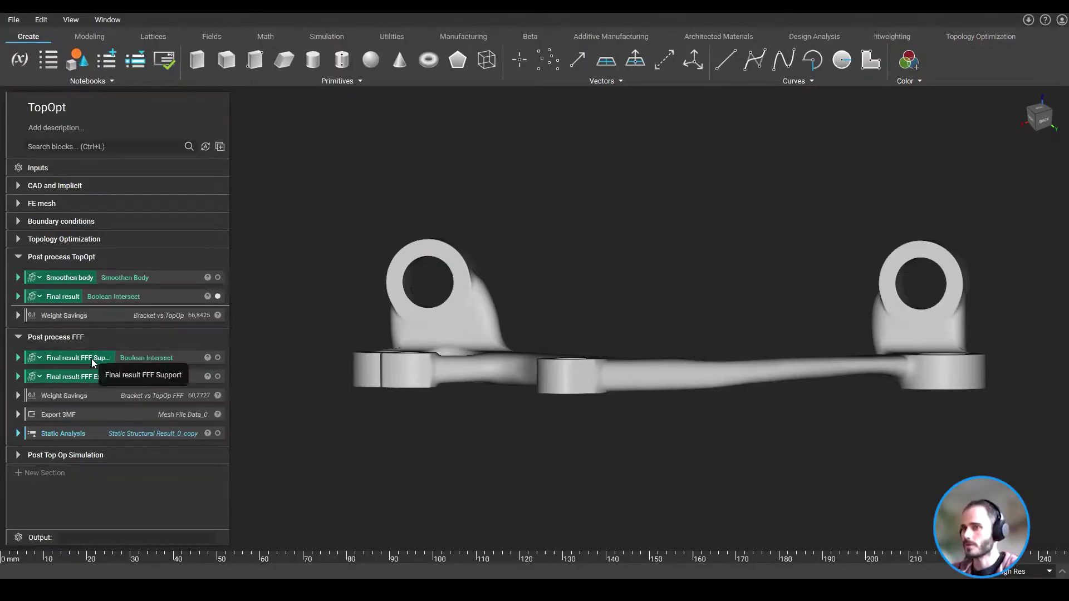
Expand Final result FFF Support and preview its voxel support region and Offset Body
{"action": "left_click", "coordinate": [18, 358]}
{"action": "right_click_drag", "start_coordinate": [666, 385], "coordinate": [685, 428]}
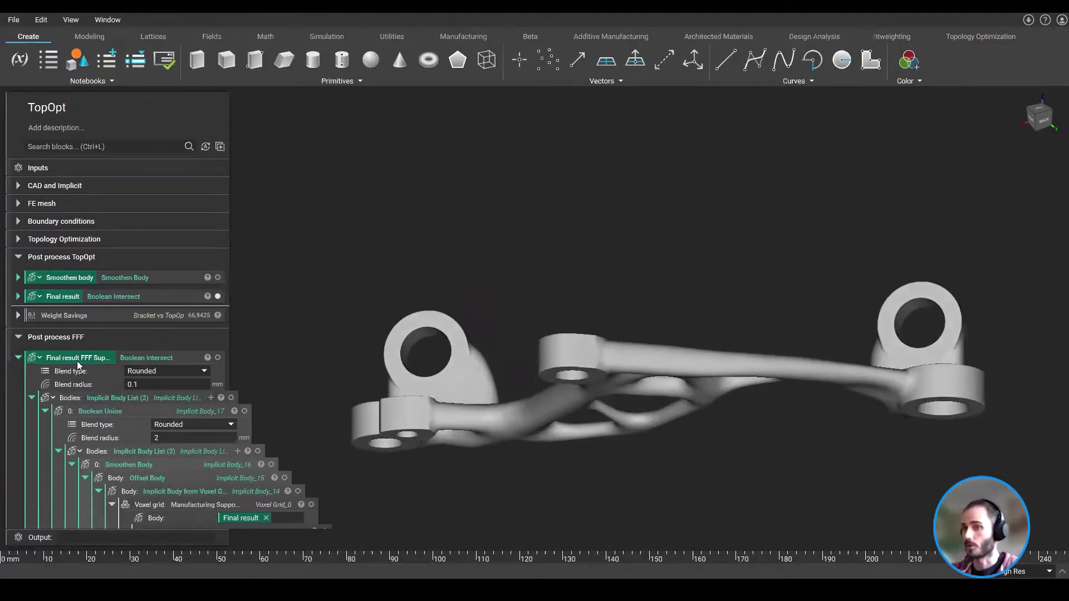
{"action": "scroll", "coordinate": [146, 401], "scroll_direction": "down", "scroll_amount": 4}
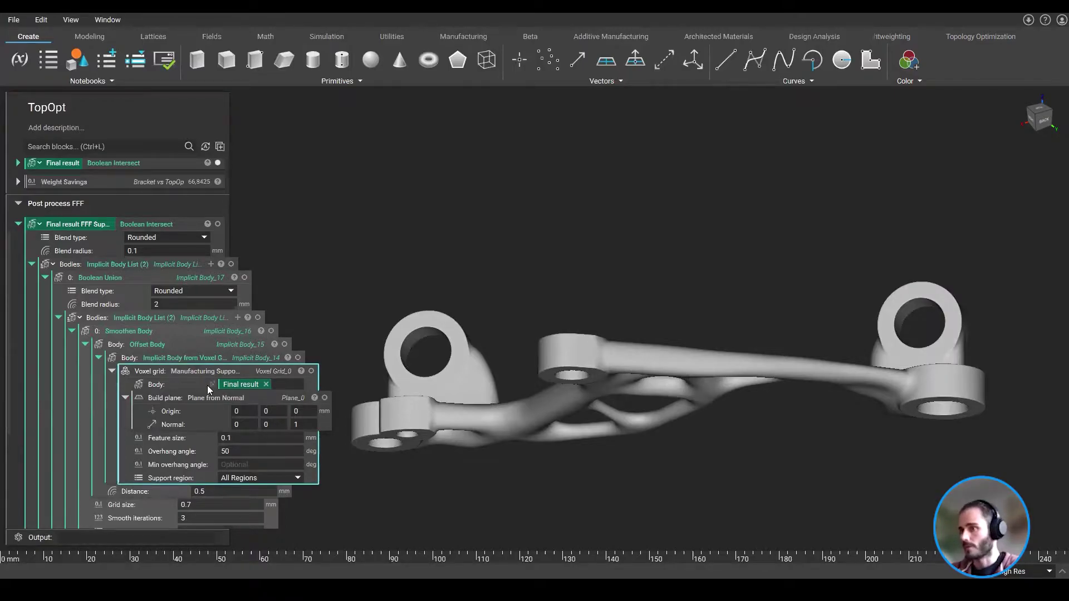
{"action": "key", "text": "h"}
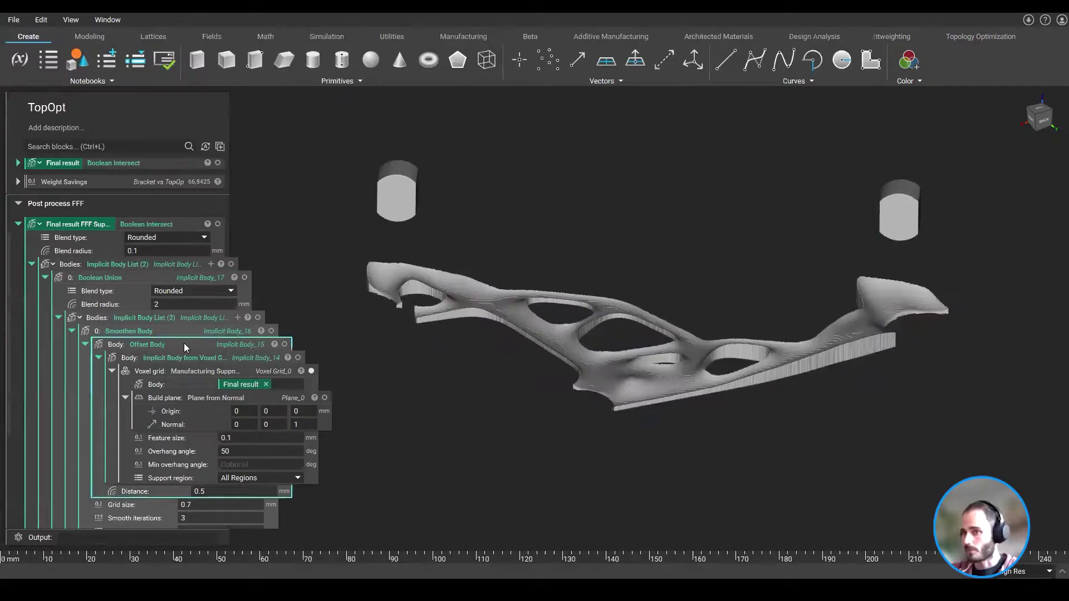
{"action": "left_click", "coordinate": [284, 344]}
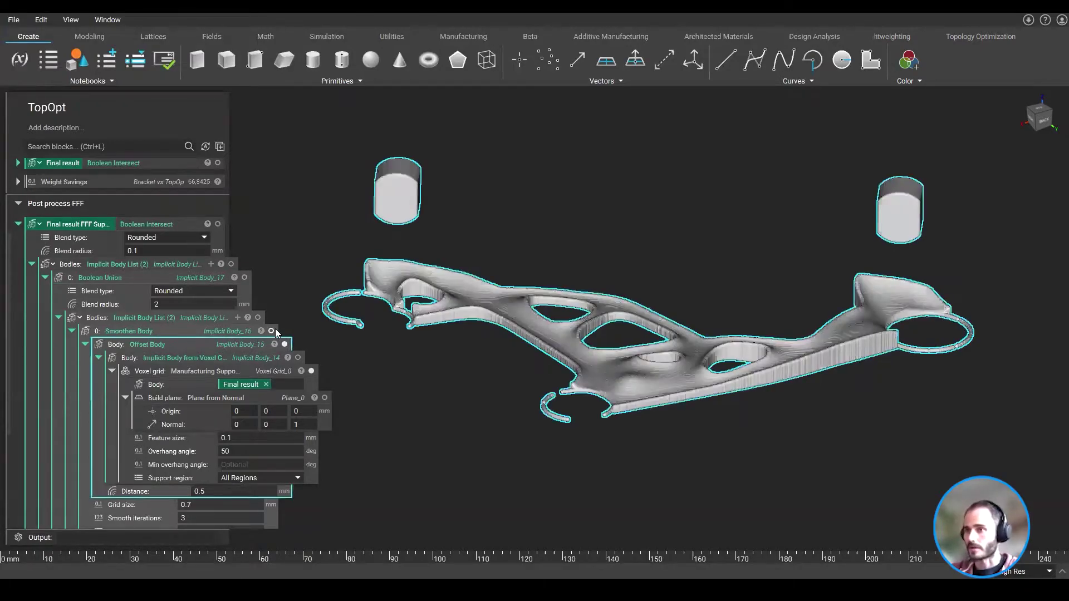
{"action": "right_click_drag", "start_coordinate": [662, 518], "coordinate": [629, 376]}
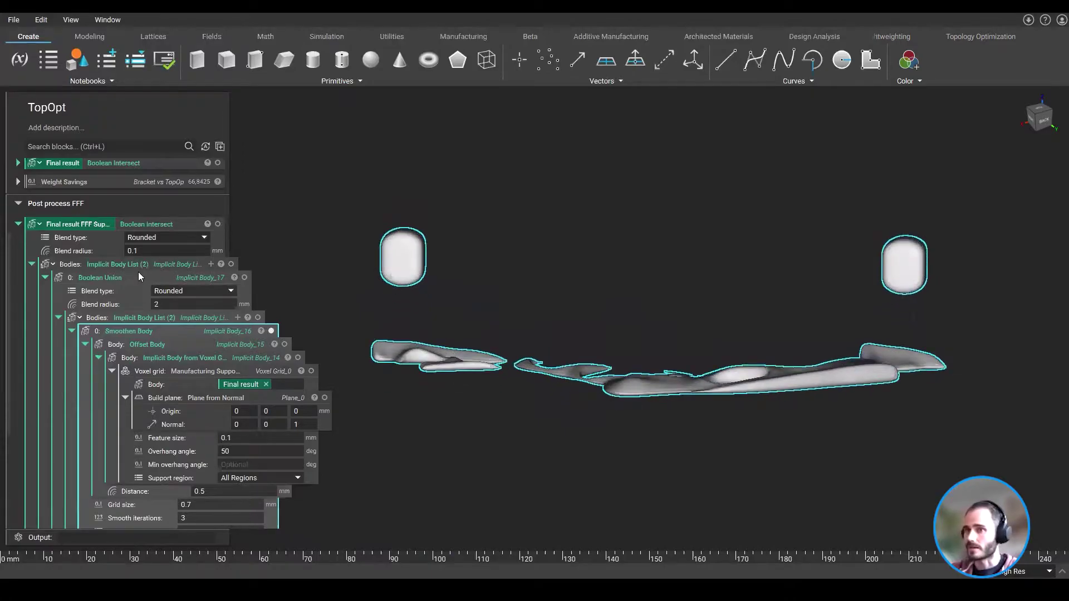
Display the final support-free FFF bracket and inspect its flat bottom from below
{"action": "left_click", "coordinate": [171, 224]}
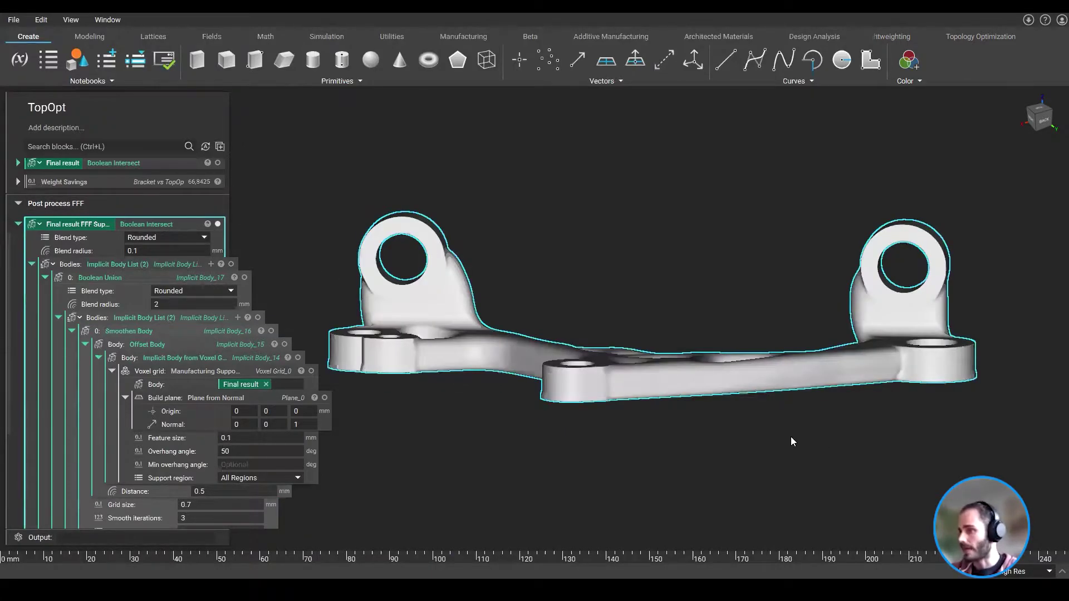
{"action": "right_click_drag", "start_coordinate": [791, 437], "coordinate": [732, 436]}
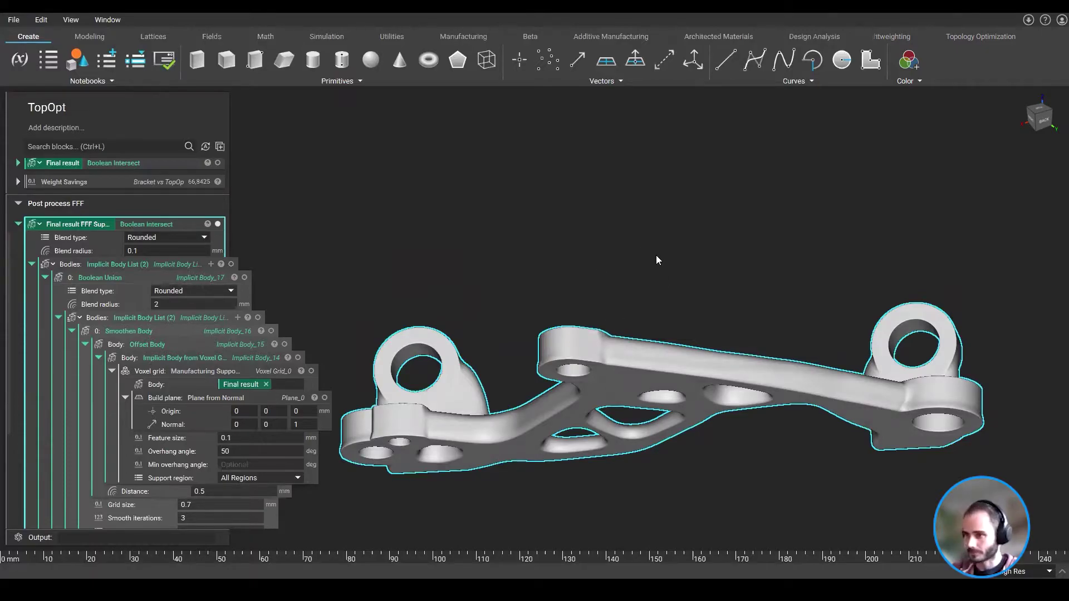
{"action": "right_click_drag", "start_coordinate": [656, 259], "coordinate": [655, 322]}
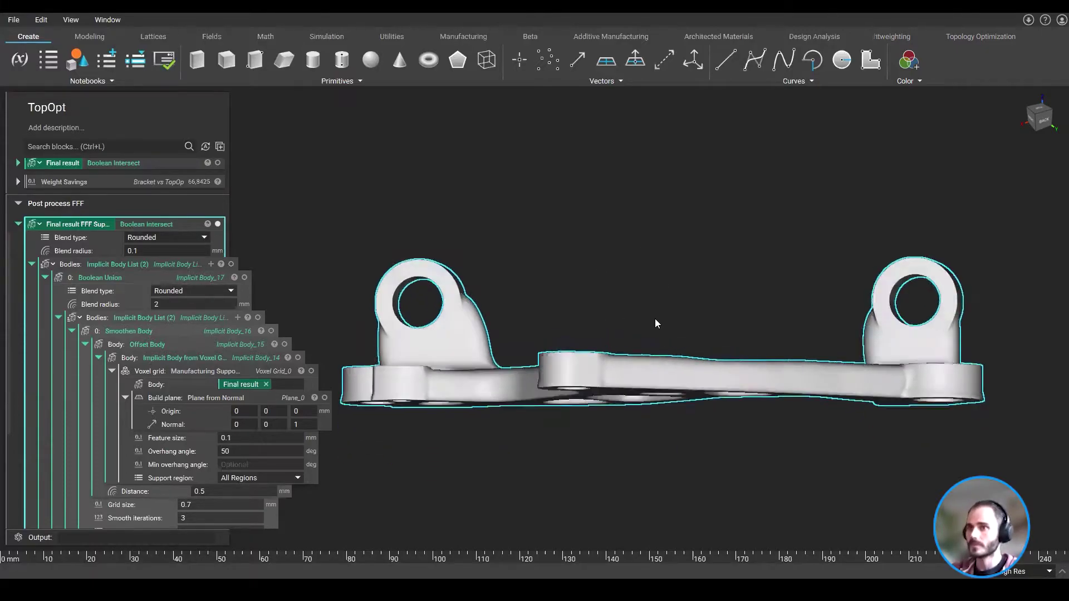
Collapse the FFF Support block and show the original curved-bottom final result
{"action": "left_click", "coordinate": [18, 225]}
{"action": "left_click", "coordinate": [218, 296]}
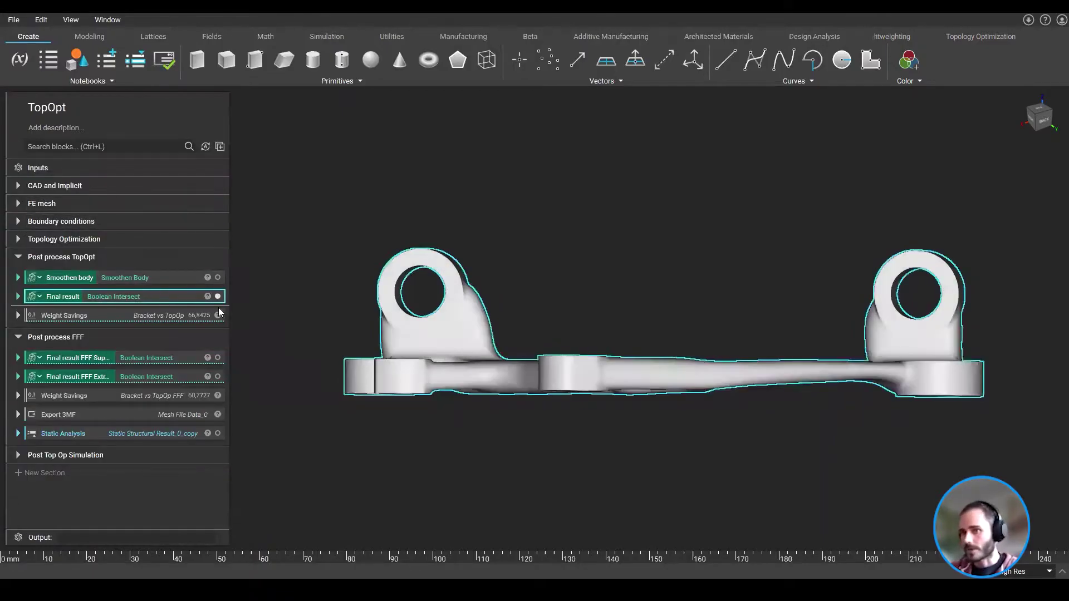
{"action": "right_click_drag", "start_coordinate": [890, 385], "coordinate": [908, 372]}
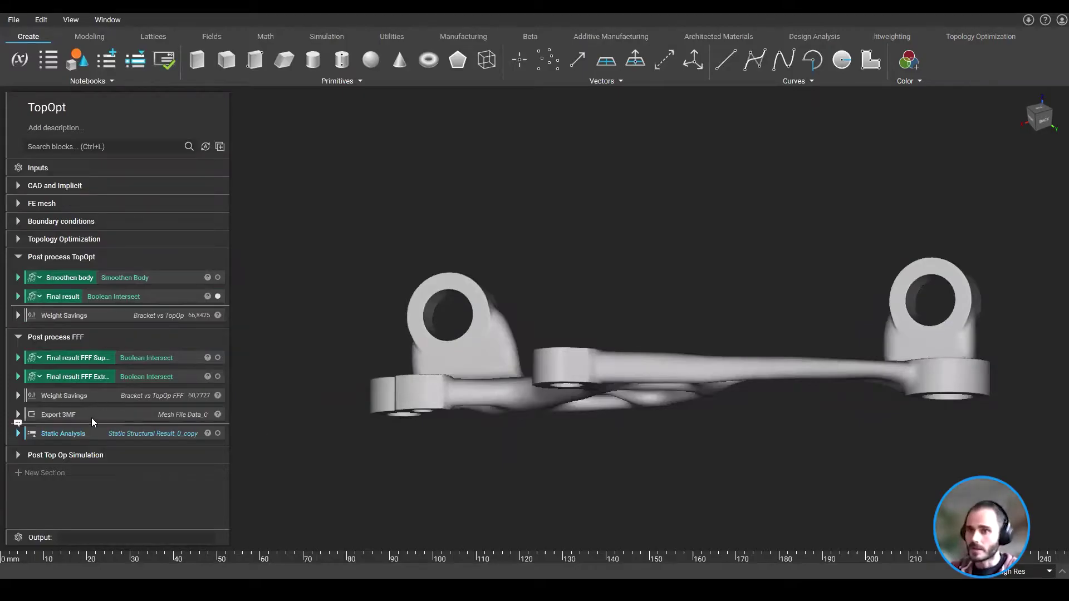
In Final result FFF Extrude, inspect the Section Body, its plane, and the first extruded profile
{"action": "left_click", "coordinate": [18, 376]}
{"action": "scroll", "coordinate": [205, 433], "scroll_direction": "down", "scroll_amount": 5}
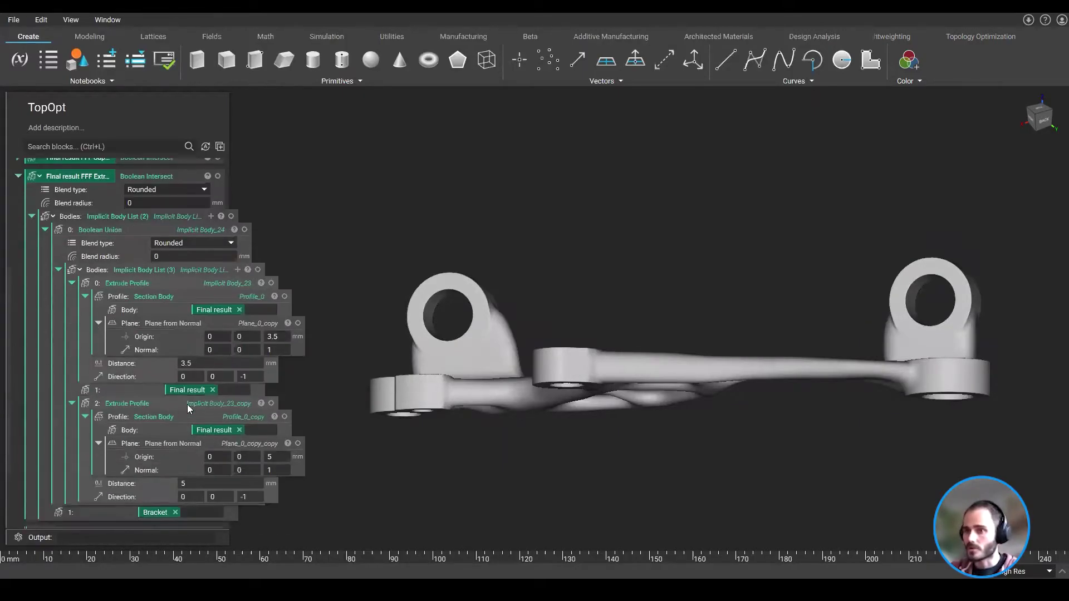
{"action": "left_click", "coordinate": [165, 296]}
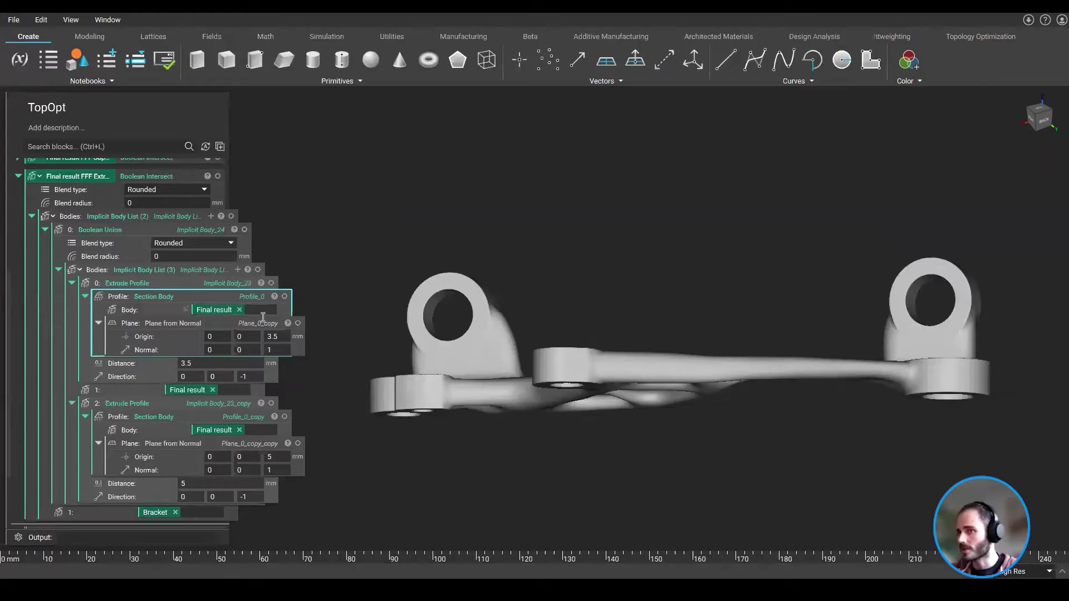
{"action": "left_click", "coordinate": [169, 283]}
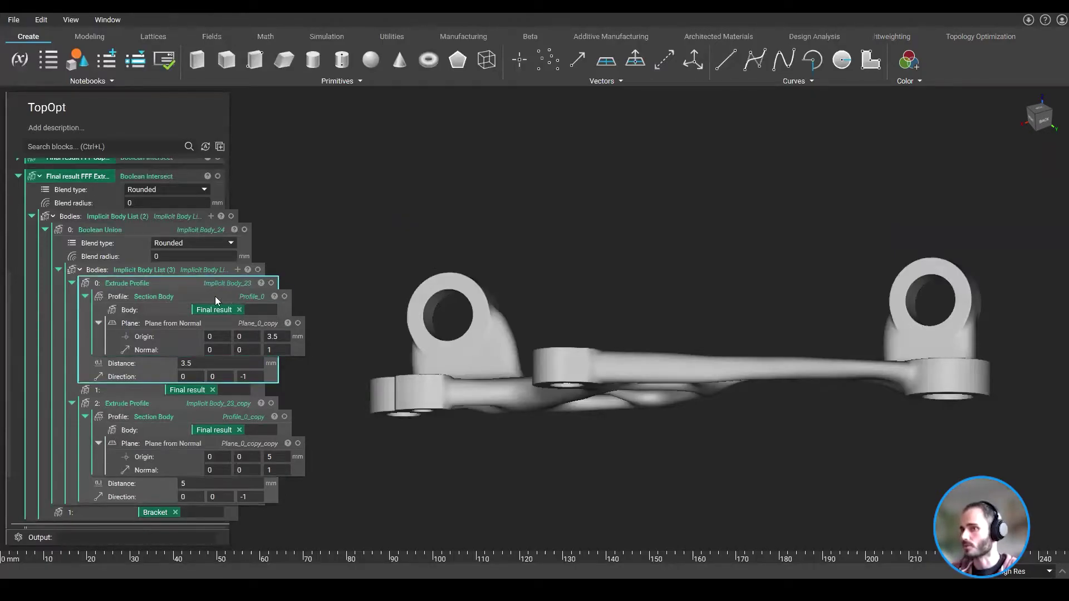
{"action": "left_click", "coordinate": [180, 295]}
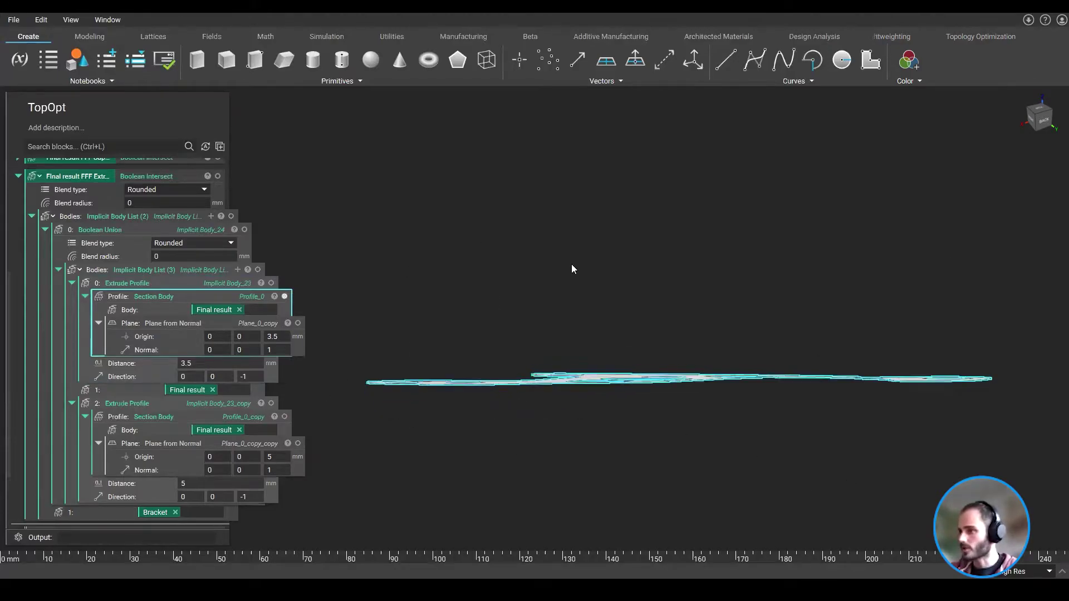
{"action": "left_click", "coordinate": [298, 323]}
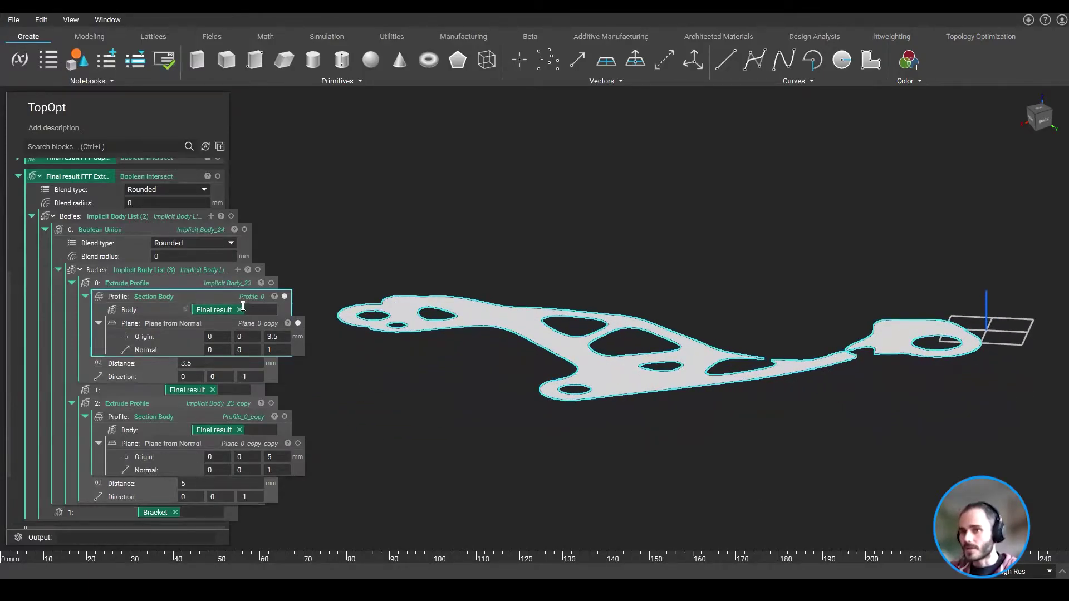
{"action": "left_click", "coordinate": [169, 279]}
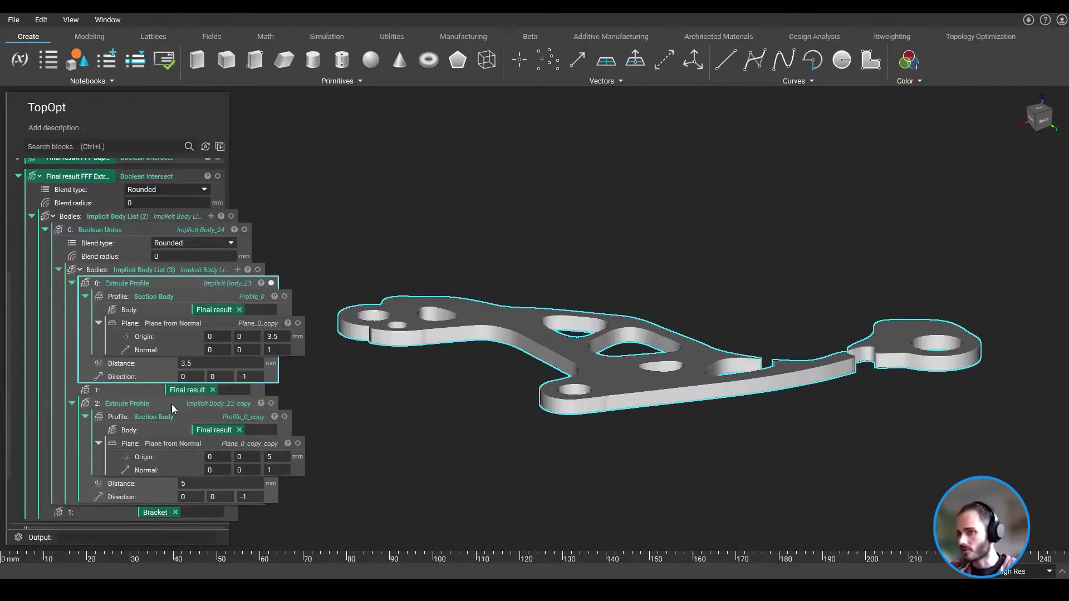
Compare both section planes and the second extrude profile, then preview the intersected FFF bracket
{"action": "left_click", "coordinate": [298, 443]}
{"action": "left_click", "coordinate": [297, 323]}
{"action": "right_click_drag", "start_coordinate": [570, 434], "coordinate": [420, 416]}
{"action": "right_click_drag", "start_coordinate": [585, 393], "coordinate": [742, 357]}
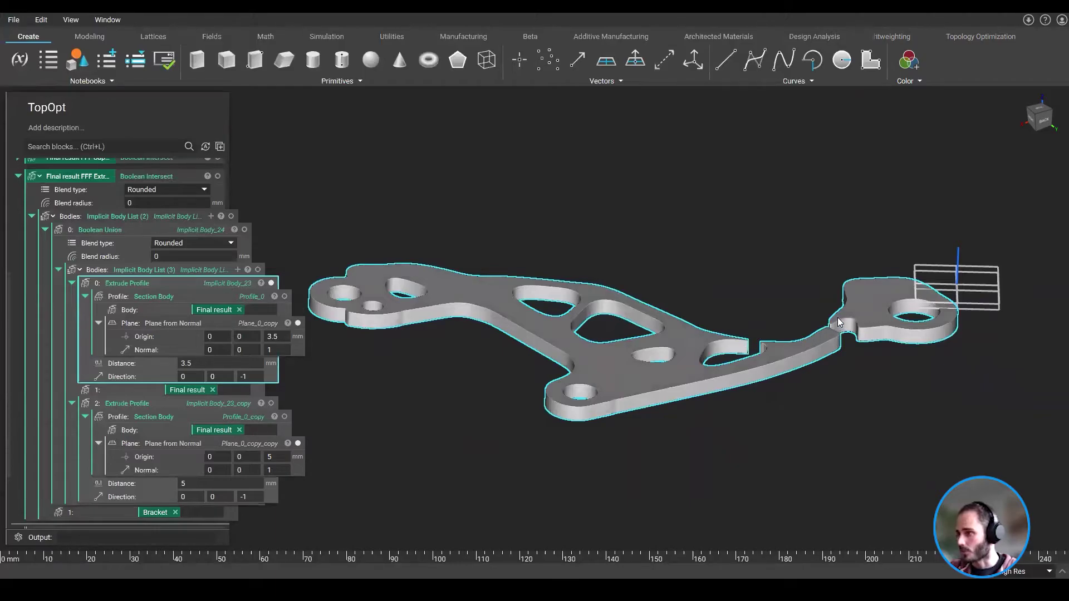
{"action": "left_click", "coordinate": [176, 403]}
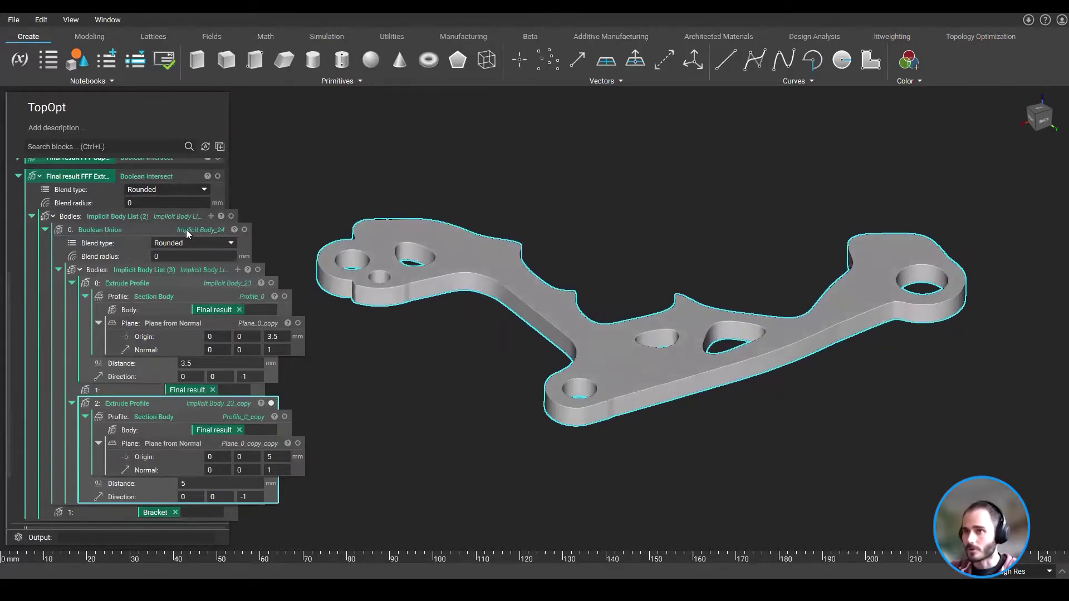
{"action": "left_click", "coordinate": [258, 269]}
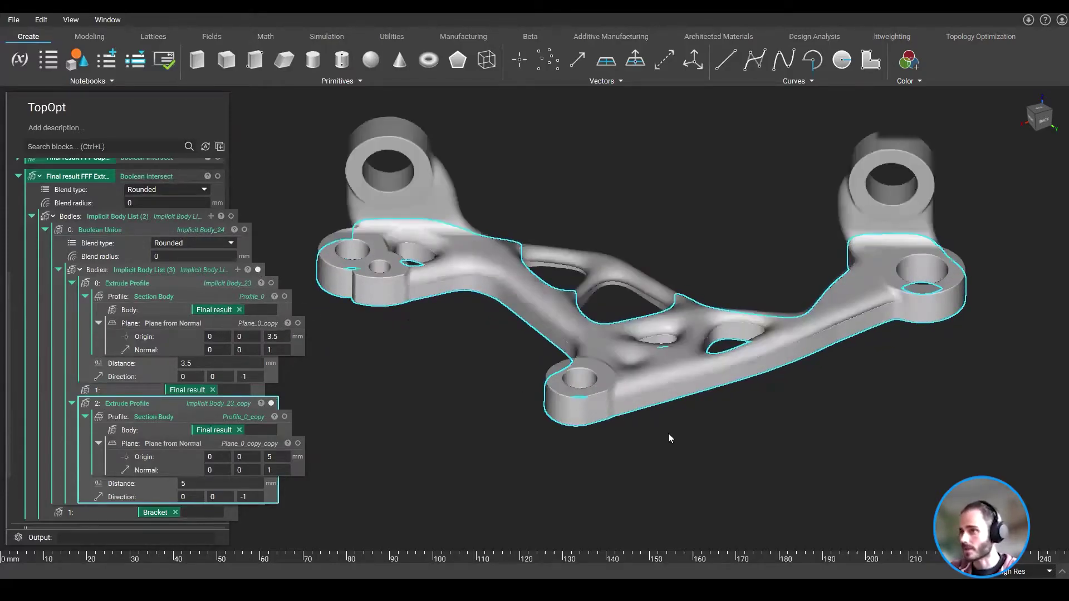
{"action": "left_click", "coordinate": [447, 432]}
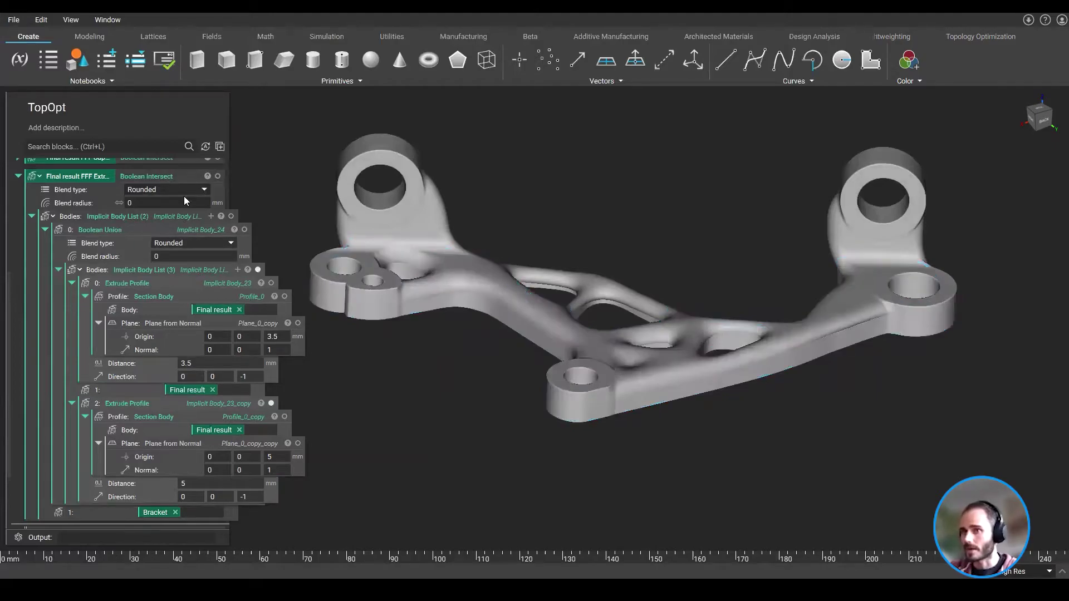
{"action": "left_click", "coordinate": [169, 175]}
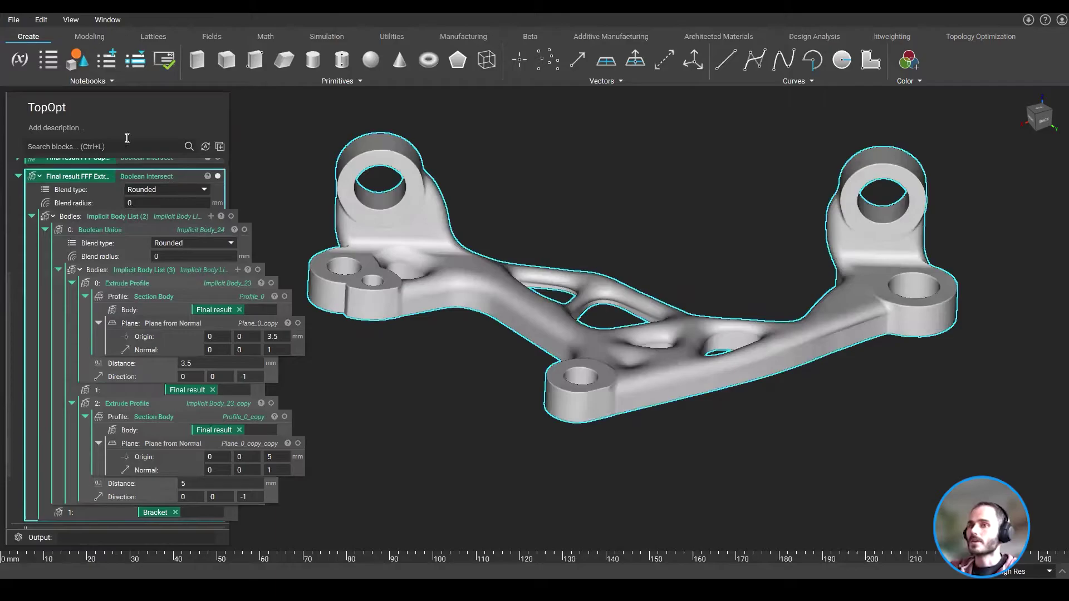
Collapse the FFF Extrude block and select the FFF Weight Savings result reading 60.7727
{"action": "left_click", "coordinate": [13, 177]}
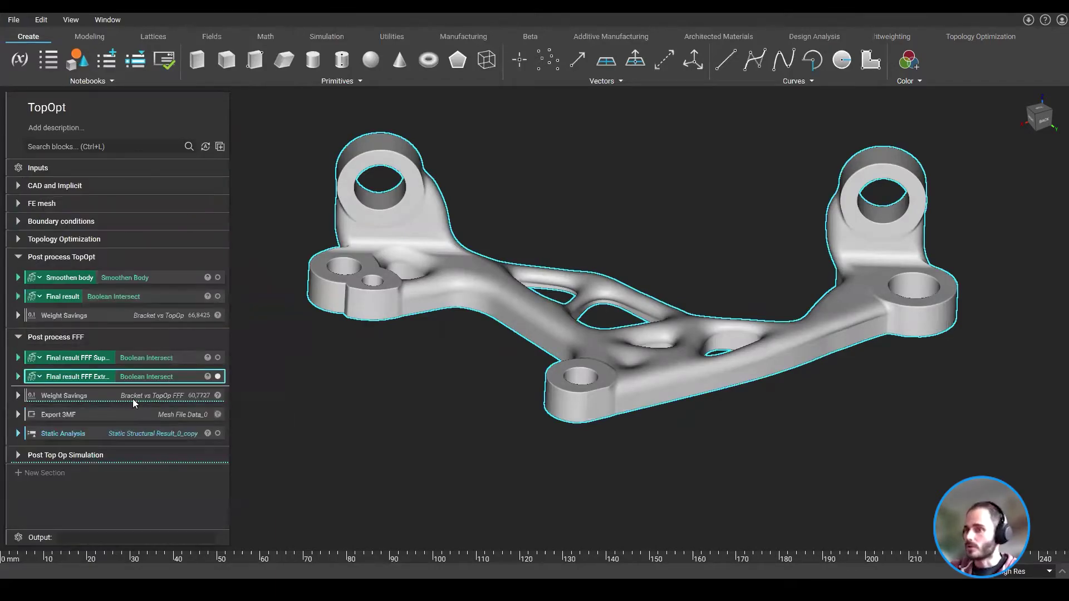
{"action": "right_click_drag", "start_coordinate": [503, 470], "coordinate": [725, 230]}
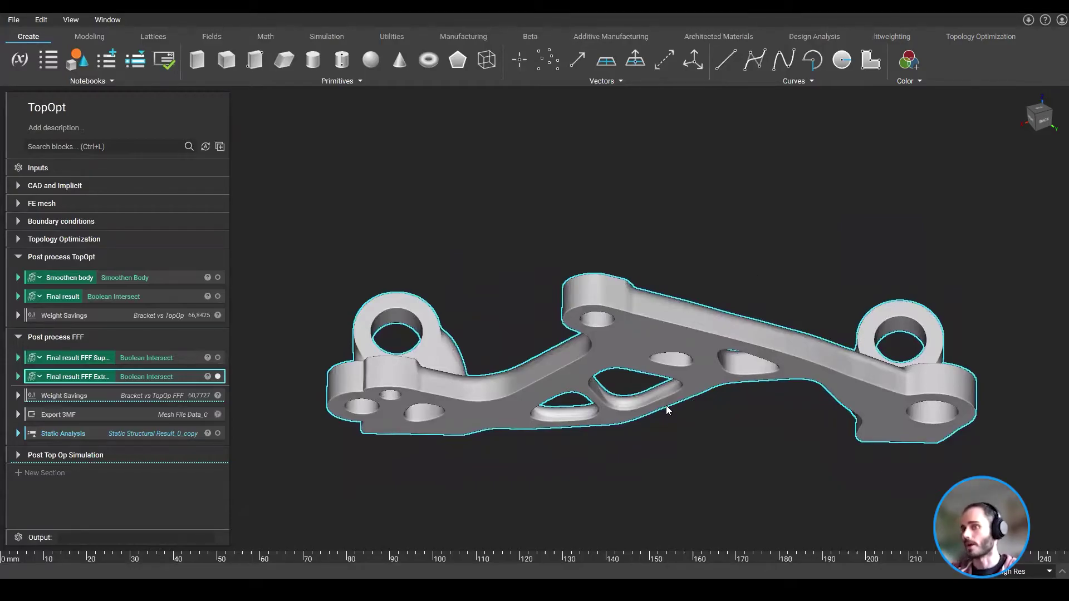
{"action": "left_click", "coordinate": [287, 385]}
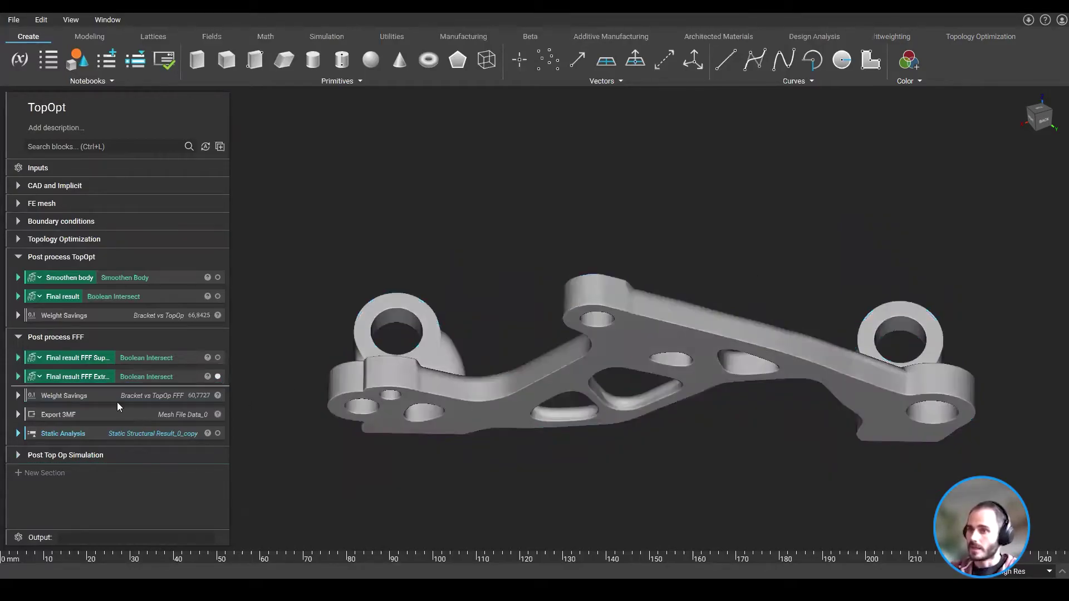
{"action": "left_click", "coordinate": [83, 393]}
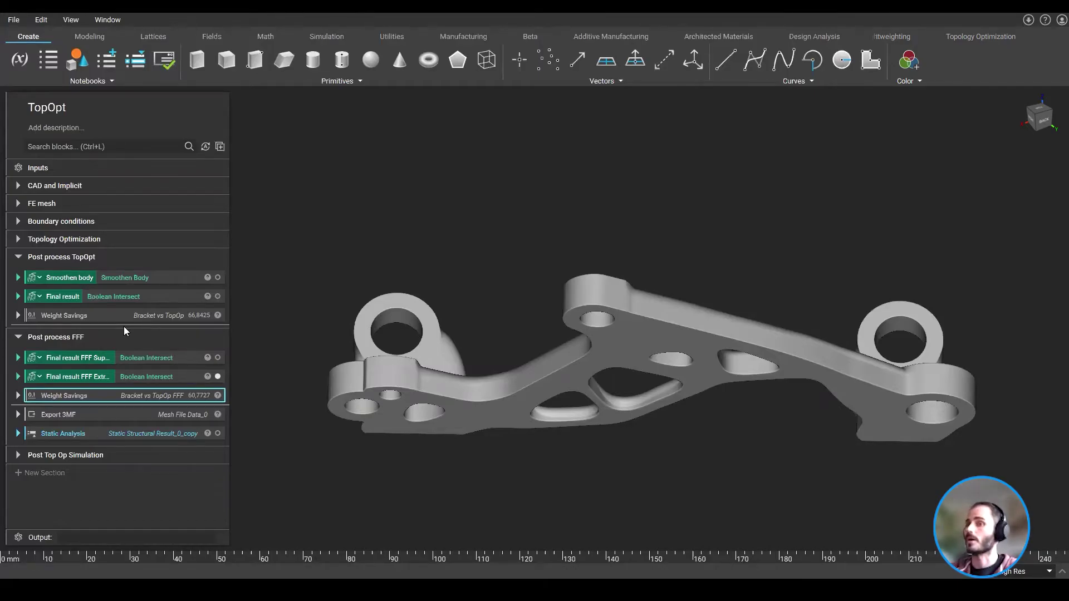
Preview the Static Analysis stress on the FFF bracket, then switch to the PowerPoint comparison slide
{"action": "left_click", "coordinate": [100, 436]}
{"action": "left_click", "coordinate": [218, 433]}
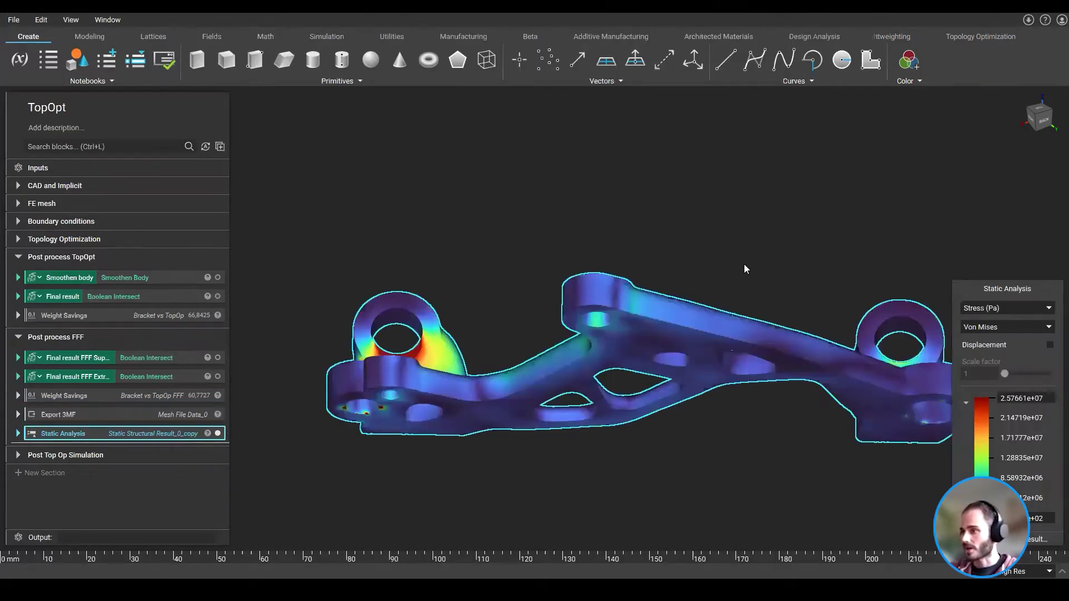
{"action": "right_click_drag", "start_coordinate": [744, 264], "coordinate": [746, 407]}
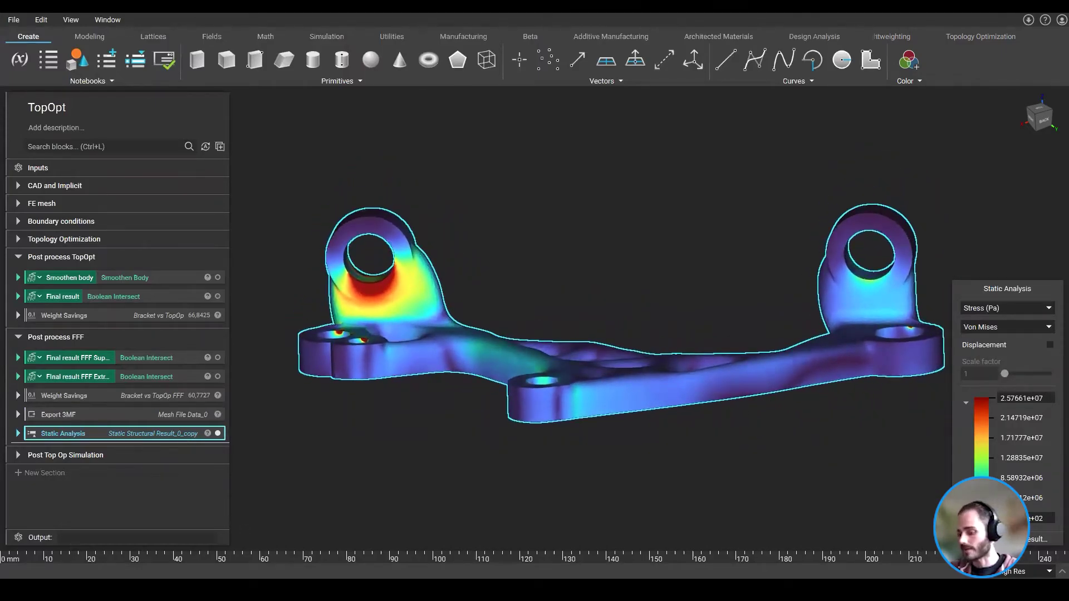
{"action": "mouse_move", "coordinate": [287, 590]}
{"action": "left_click", "coordinate": [286, 543]}
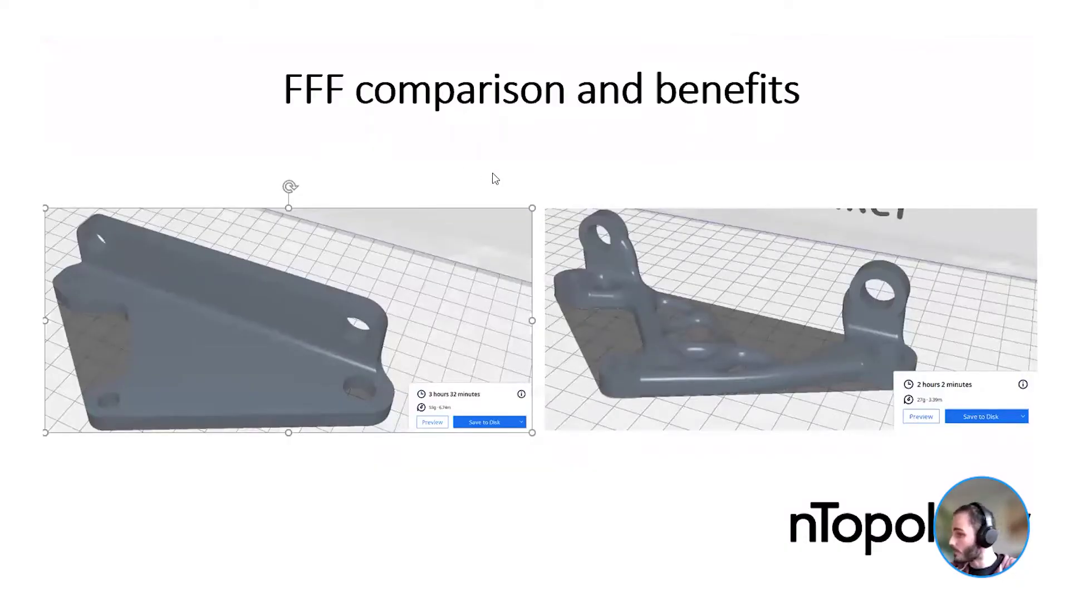
{"action": "left_click", "coordinate": [488, 143]}
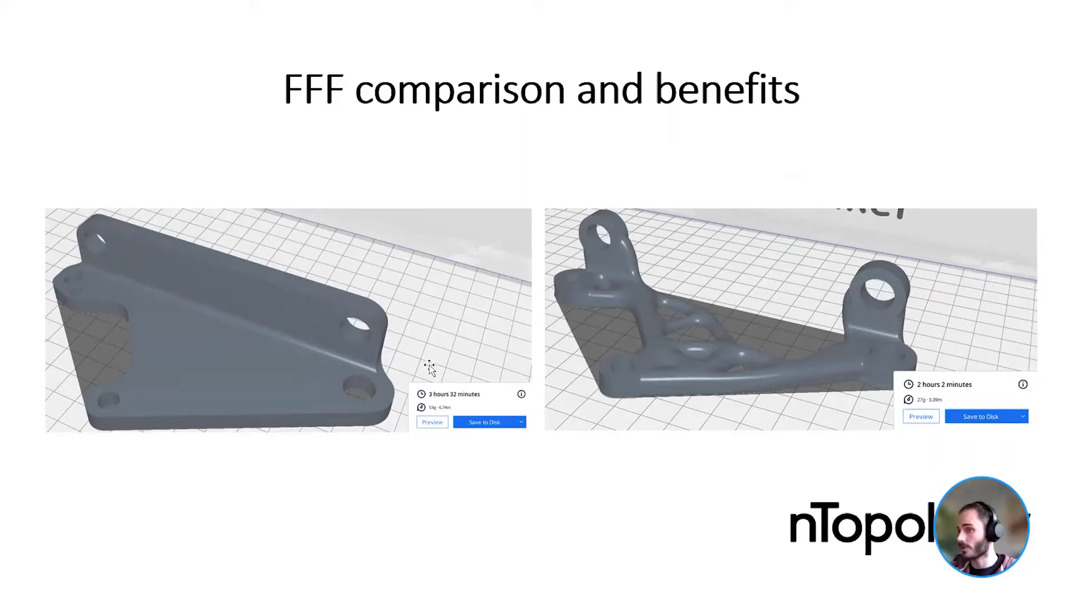
{"action": "left_click", "coordinate": [341, 334]}
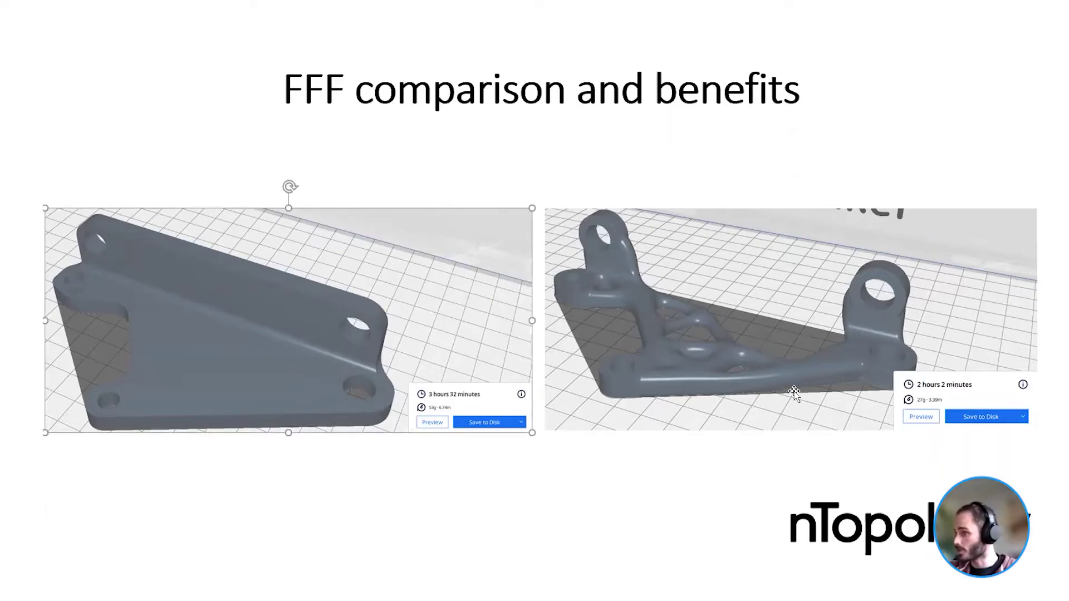
{"action": "left_click", "coordinate": [404, 498]}
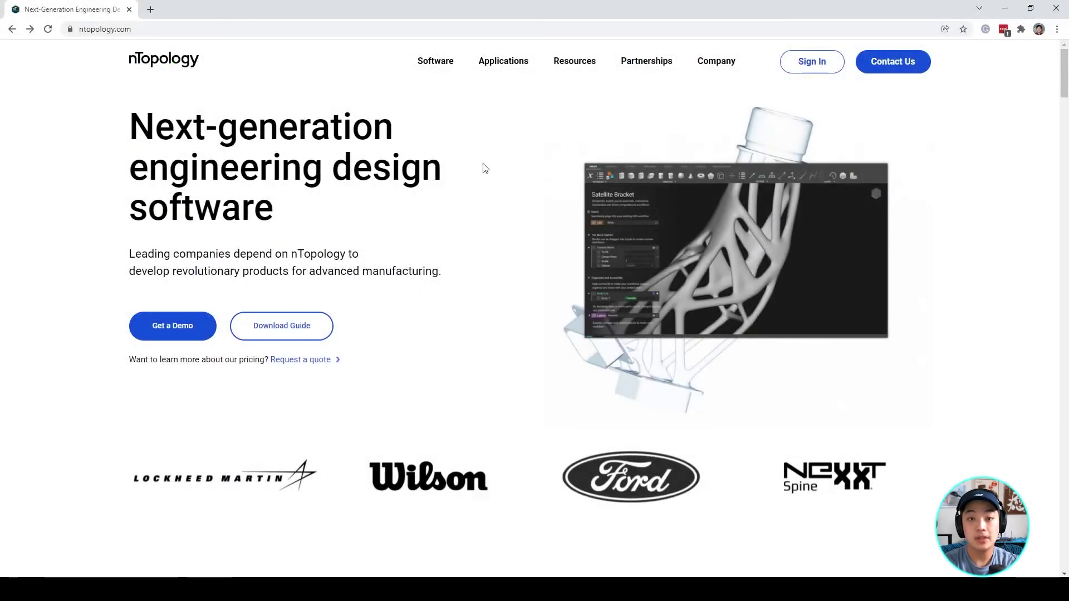
Browse the ntopology.com Videos archive and the Contact Us sales form
{"action": "left_click", "coordinate": [167, 29]}
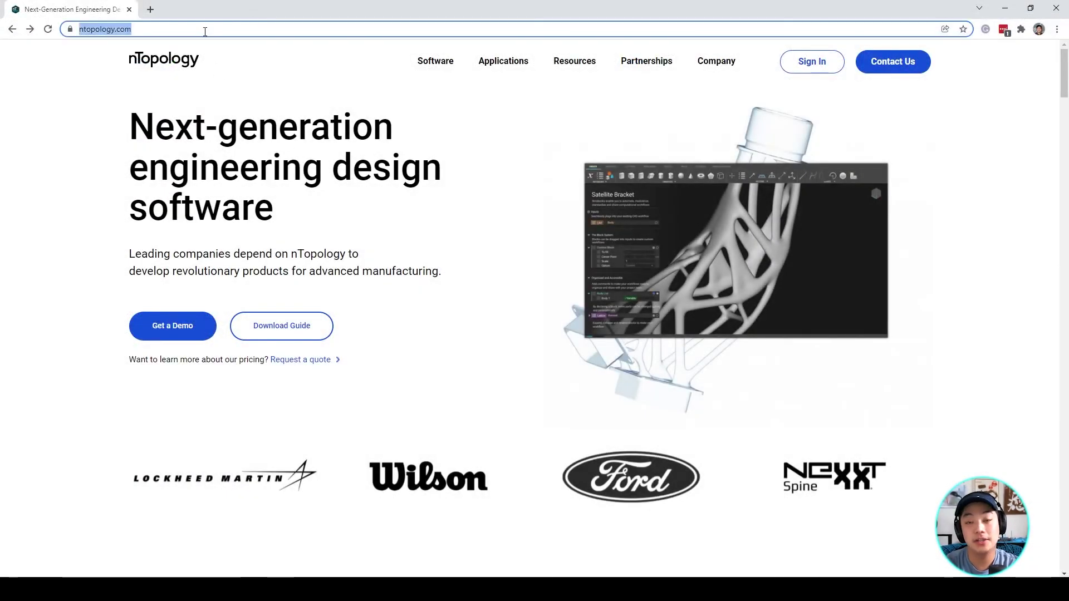
{"action": "mouse_move", "coordinate": [577, 67]}
{"action": "left_click", "coordinate": [573, 210]}
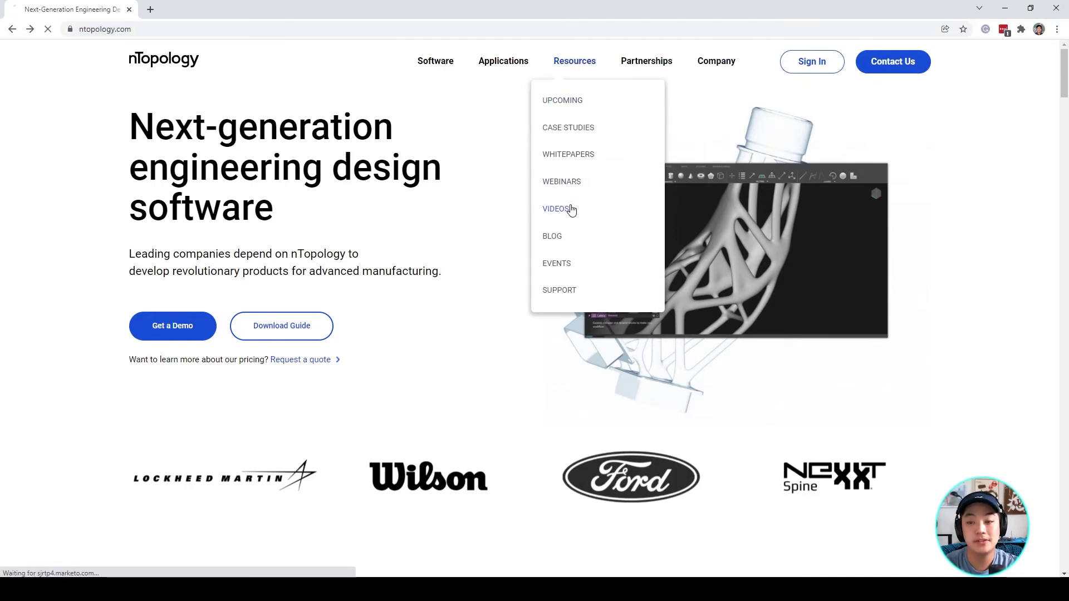
{"action": "scroll", "coordinate": [887, 233], "scroll_direction": "down", "scroll_amount": 3}
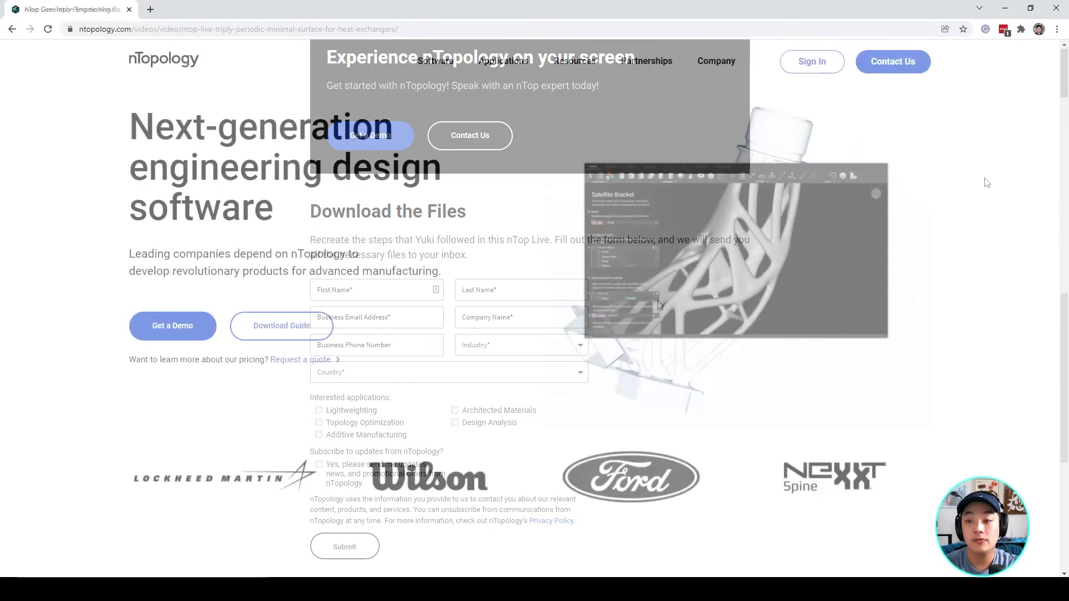
{"action": "left_click", "coordinate": [913, 62]}
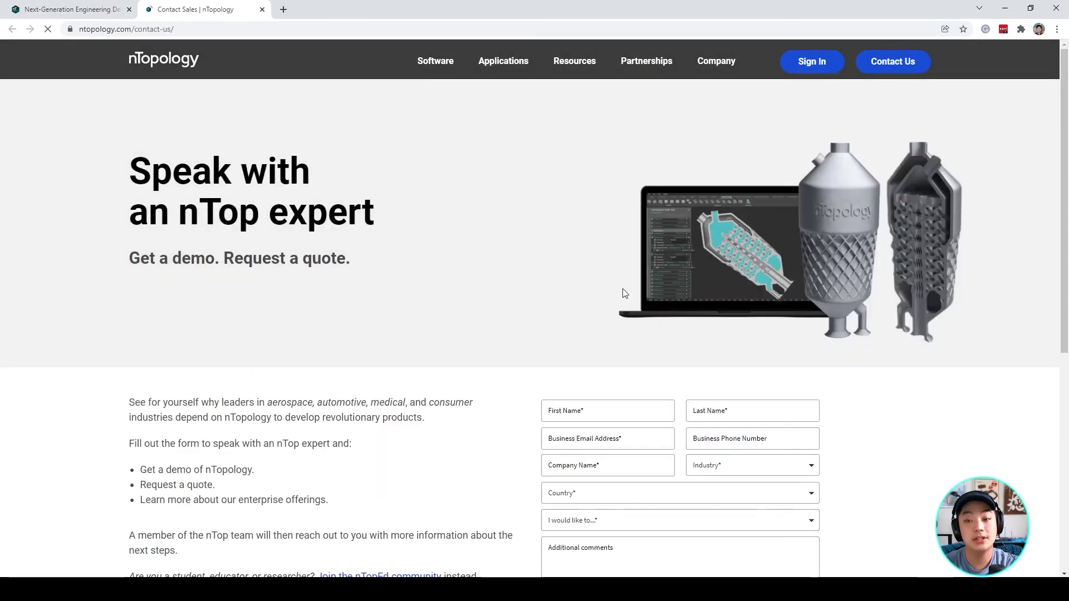
{"action": "scroll", "coordinate": [612, 279], "scroll_direction": "down", "scroll_amount": 3}
{"action": "left_click", "coordinate": [580, 252]}
{"action": "left_click_drag", "start_coordinate": [129, 277], "coordinate": [388, 285]}
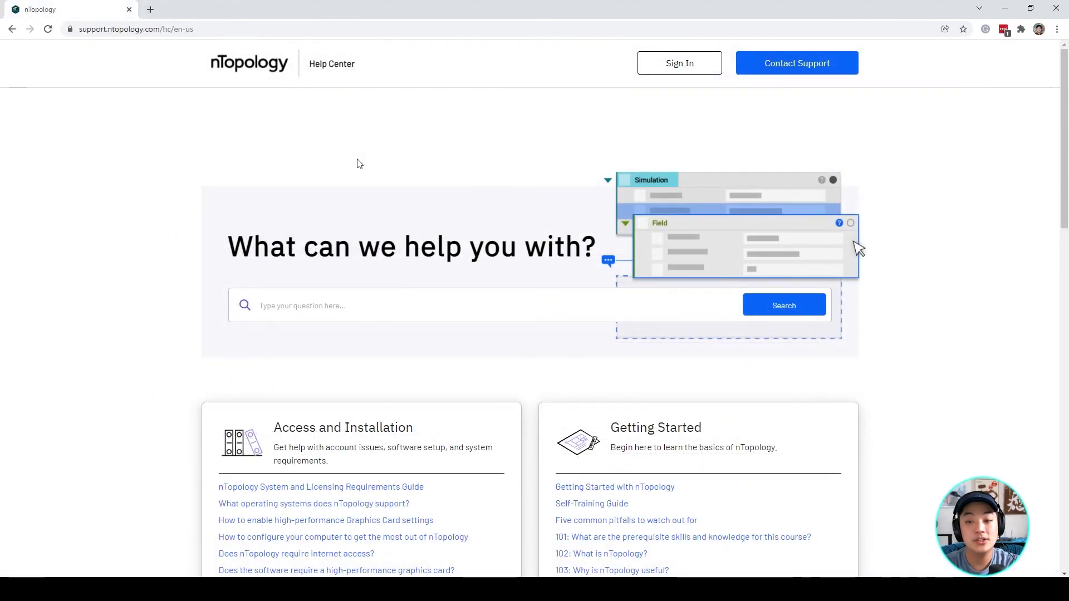
Go to support.ntopology.com and search the Help Center for 'How to...'
{"action": "left_click", "coordinate": [179, 32]}
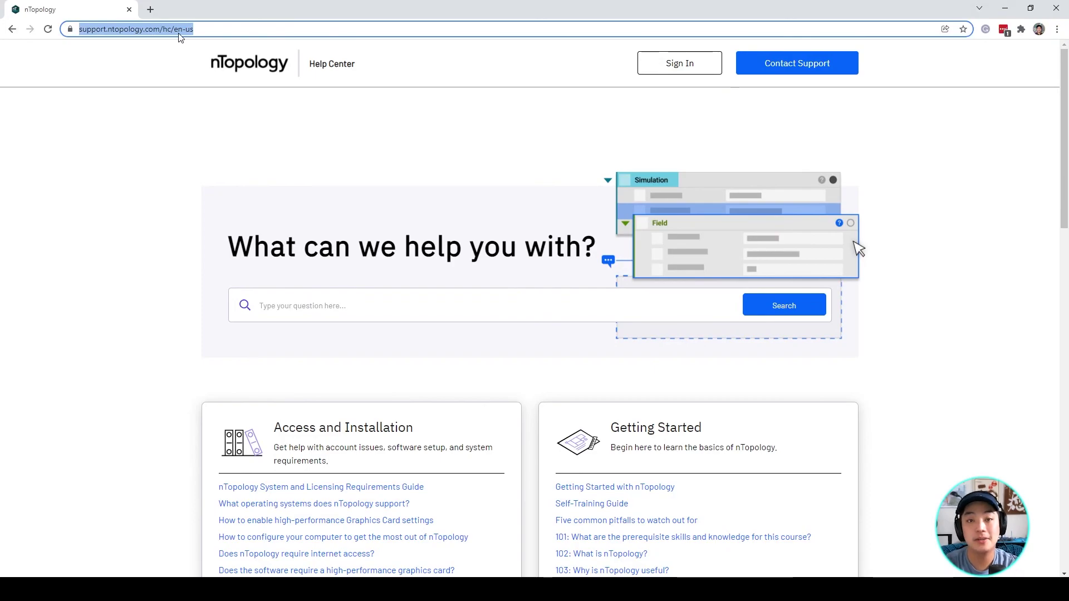
{"action": "left_click", "coordinate": [319, 308]}
{"action": "type", "text": "How to..."}
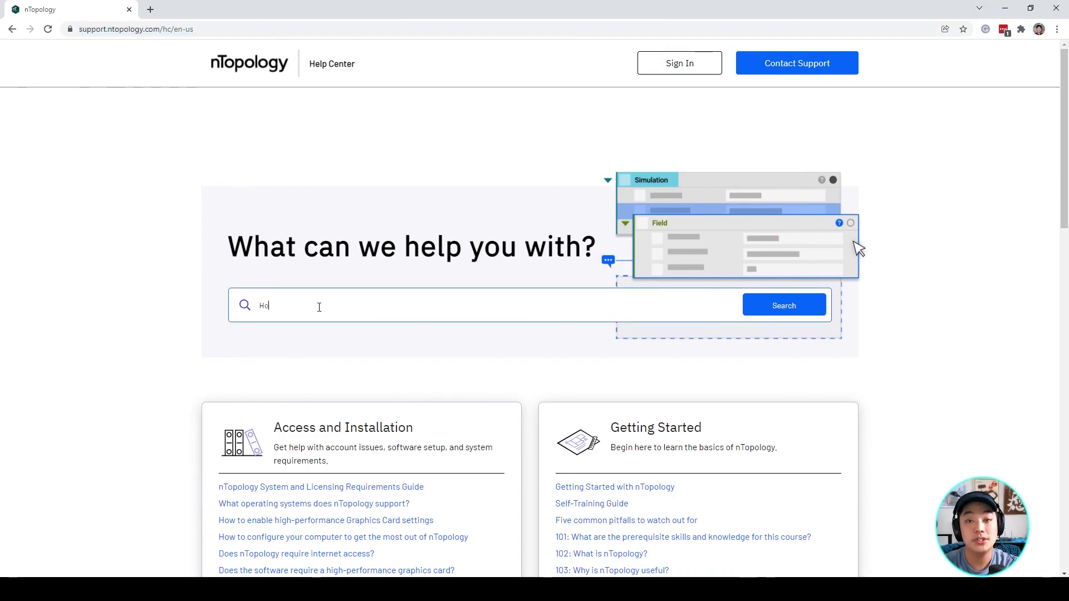